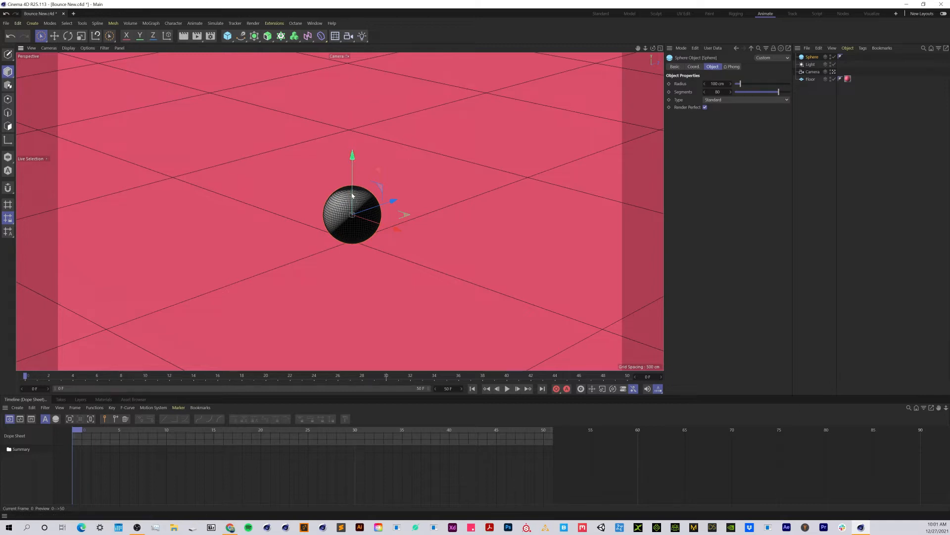
- Make the sphere editable and move its axis down to the lowest point of the ball
click(660, 48)
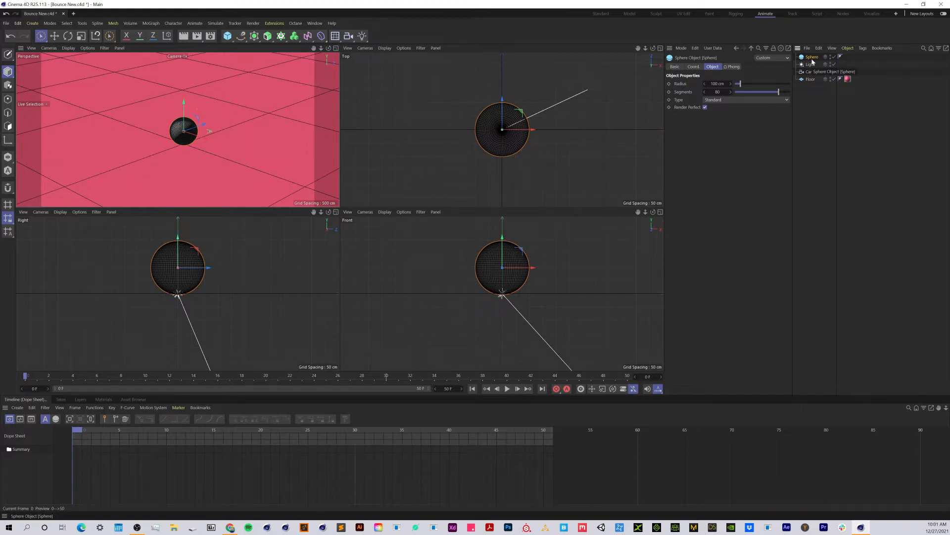
click(8, 54)
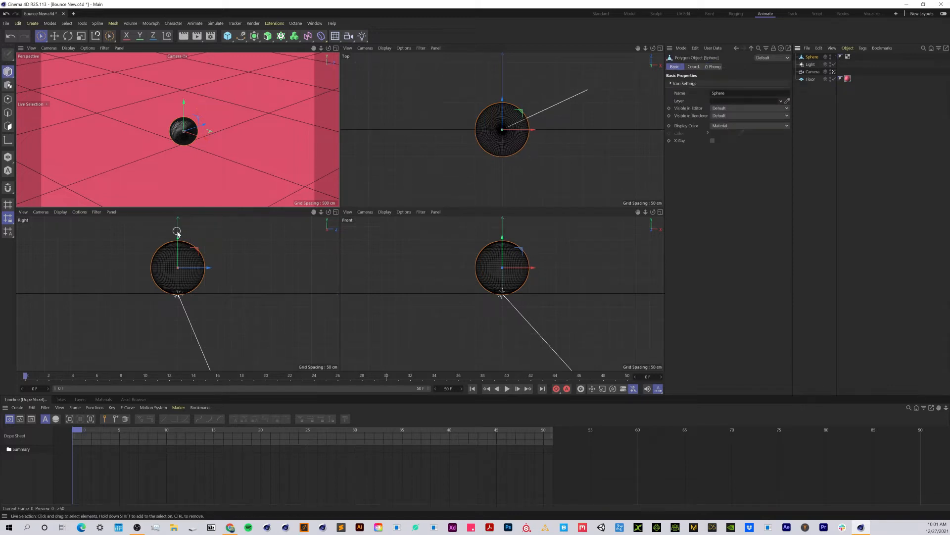
click(6, 141)
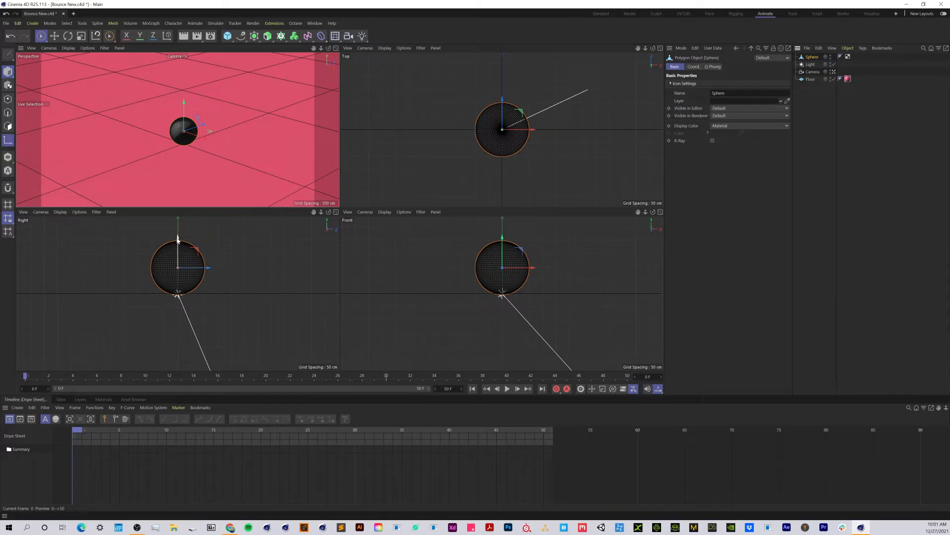
drag(178, 241, 178, 266)
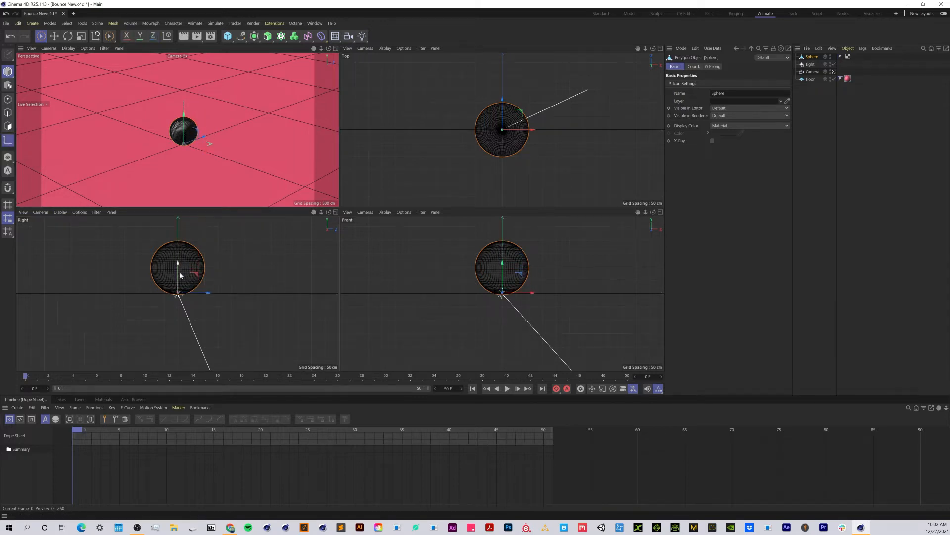
scroll(182, 297, up, 5)
scroll(179, 297, up, 5)
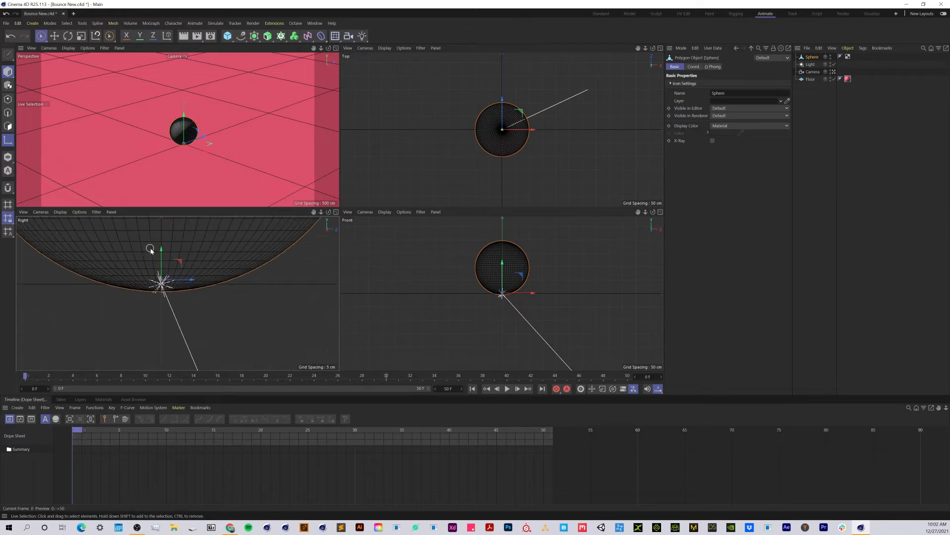
drag(161, 255, 161, 261)
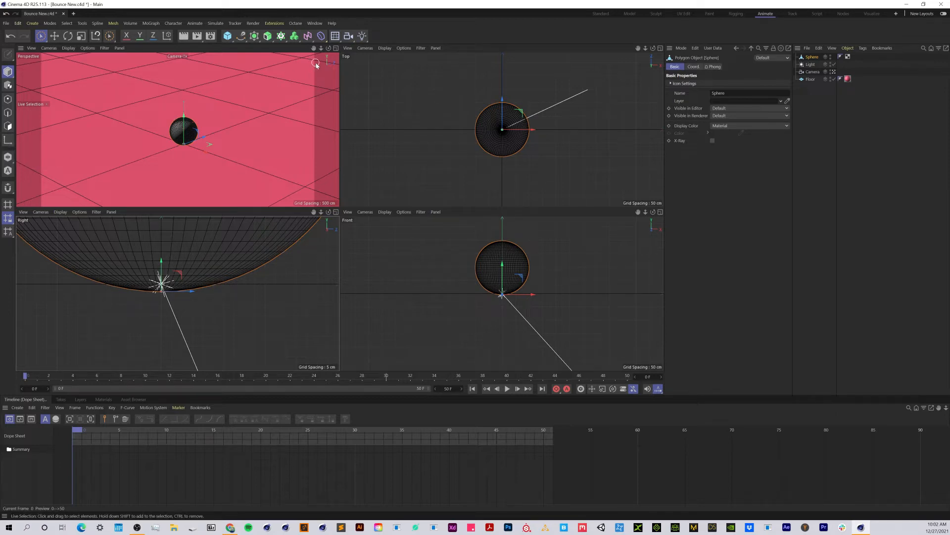
click(336, 49)
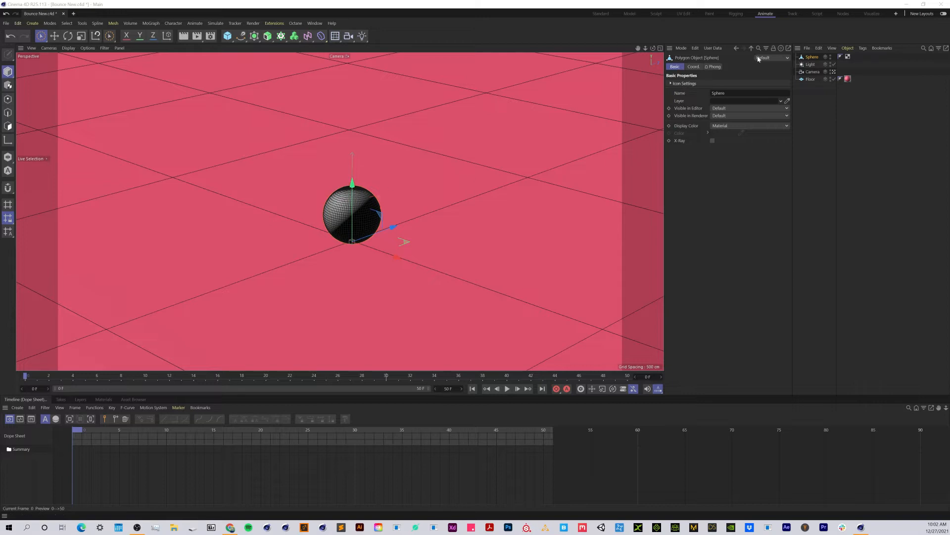
- Show the sphere's coordinates and nudge its Y position to about -0.5 cm
click(693, 66)
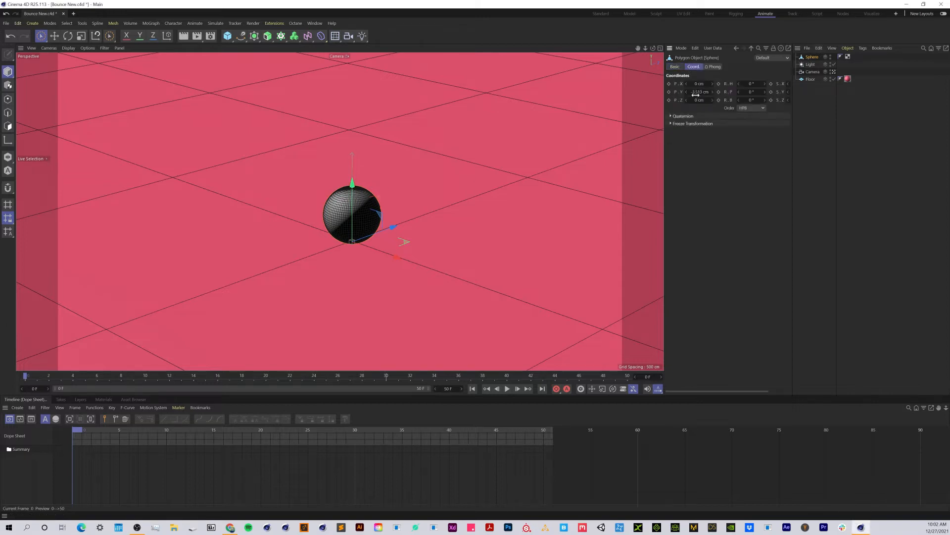
drag(696, 94, 698, 94)
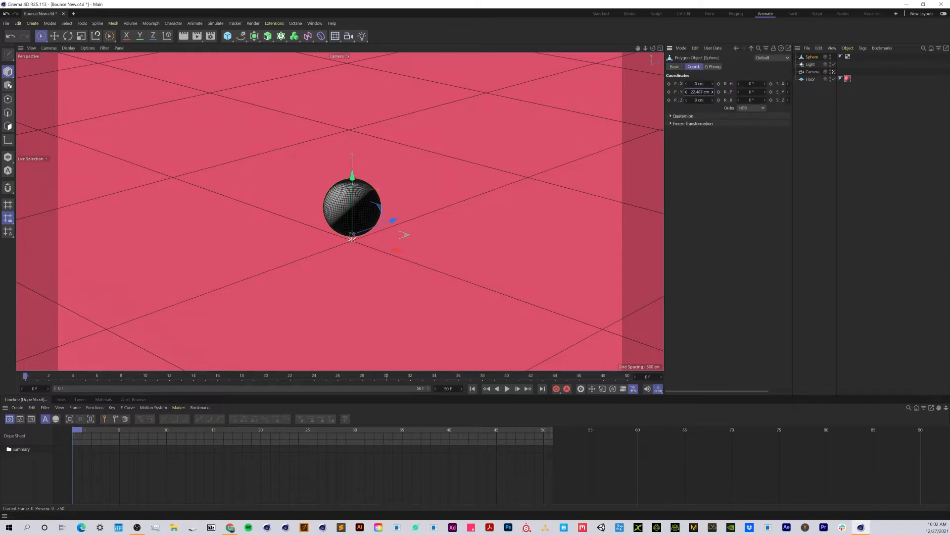
click(354, 185)
drag(353, 183, 353, 148)
key(ctrl+z)
click(342, 214)
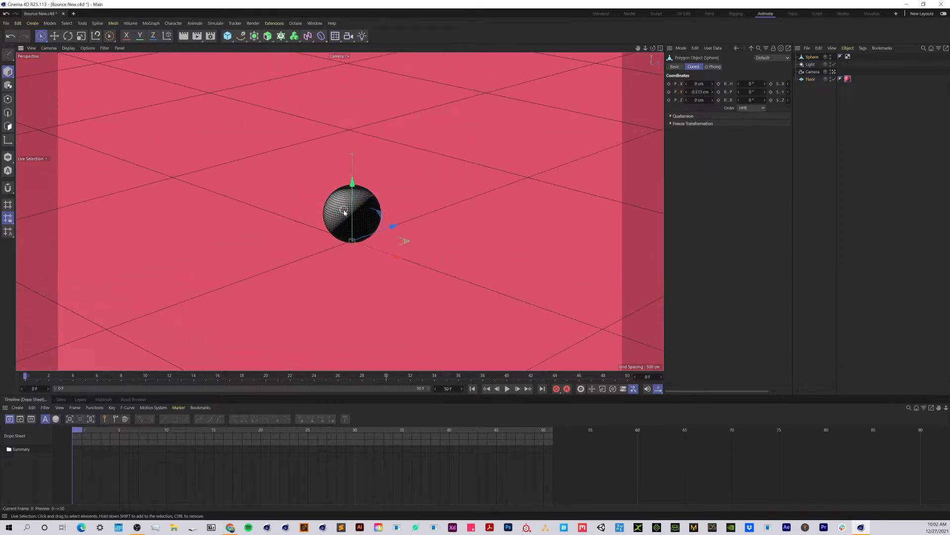
drag(352, 182, 355, 144)
key(ctrl+z)
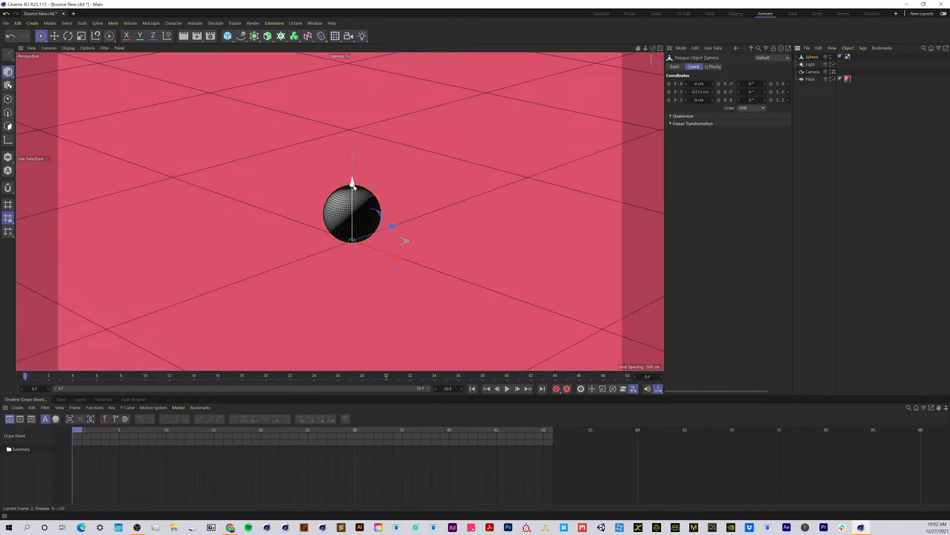
- Keyframe the sphere's Y position raised above the camera view at frame 0 and lowered to the floor, about -11 cm, at frame 12
drag(353, 185, 353, 10)
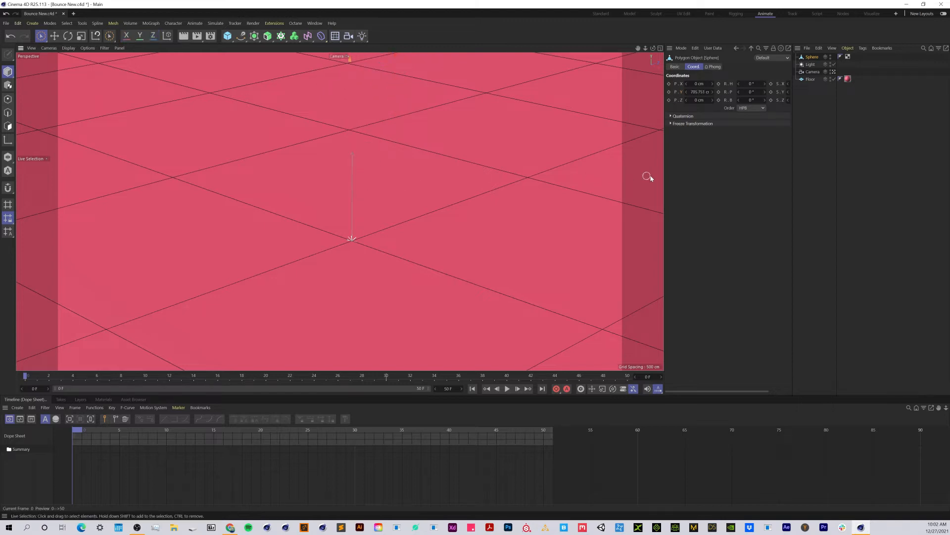
click(669, 92)
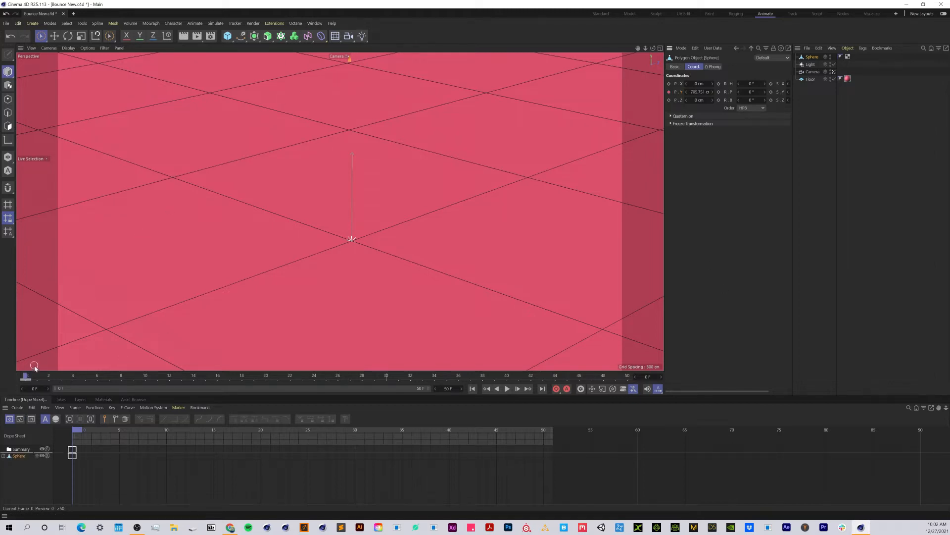
drag(25, 377, 170, 390)
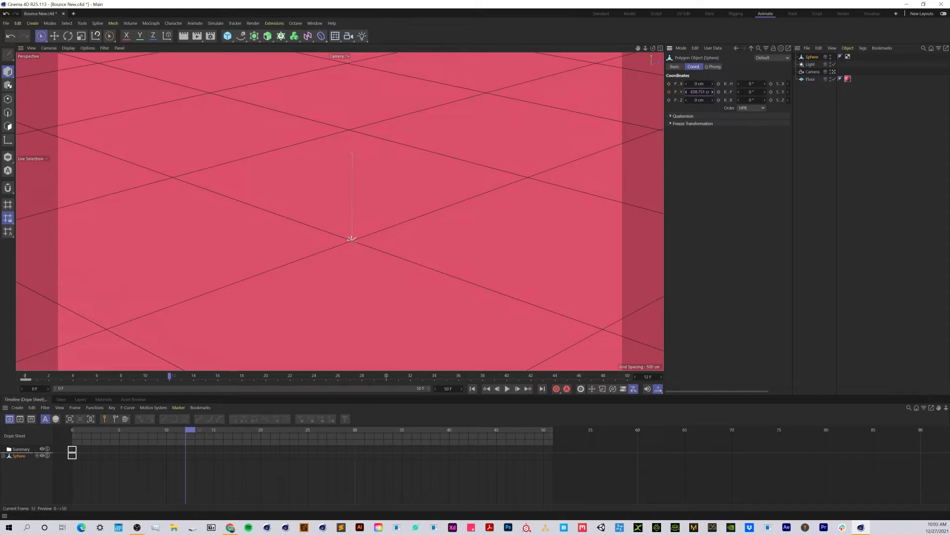
drag(698, 92, 726, 92)
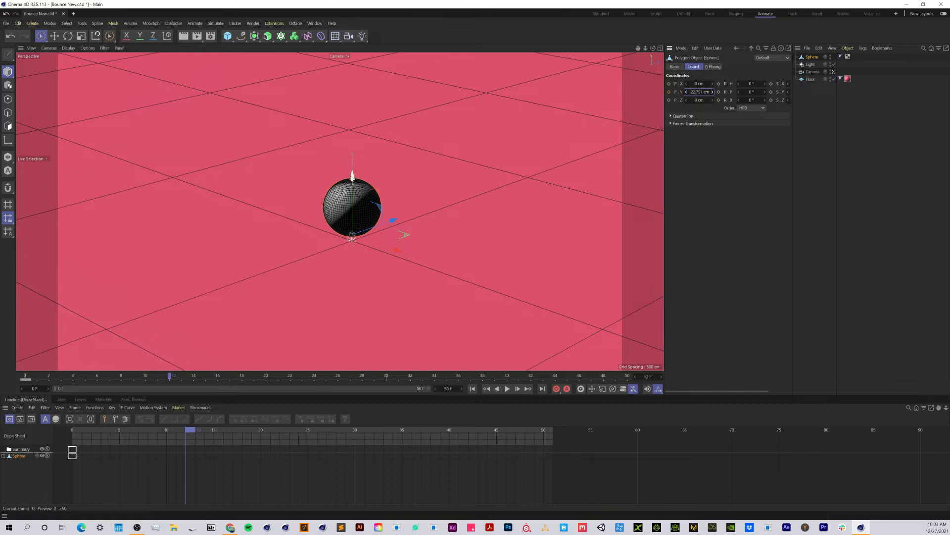
drag(352, 176, 351, 185)
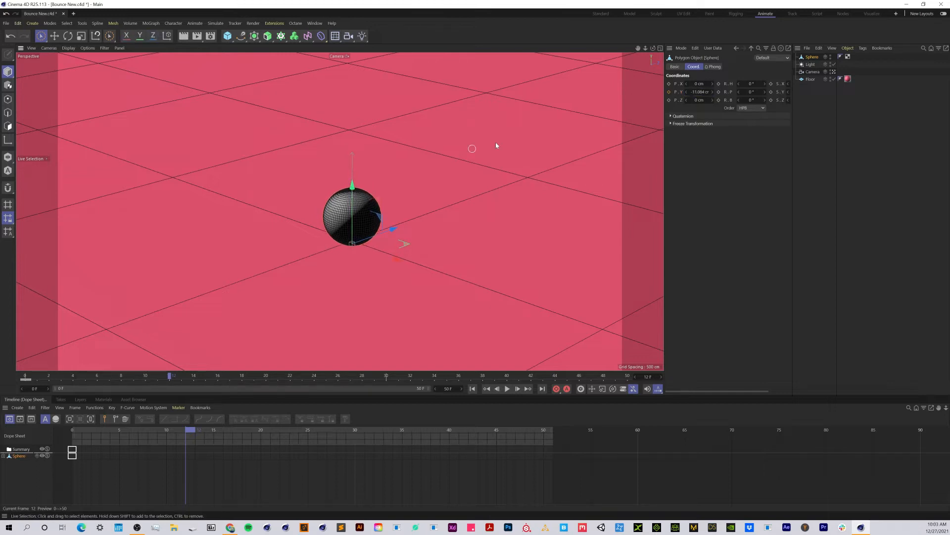
click(670, 93)
- Hold the sphere on the floor by adding unchanged Y position keyframes at frames 13 and 14
mouse_move(169, 375)
mouse_down()
mouse_move(23, 377)
mouse_move(157, 377)
mouse_move(171, 390)
mouse_up()
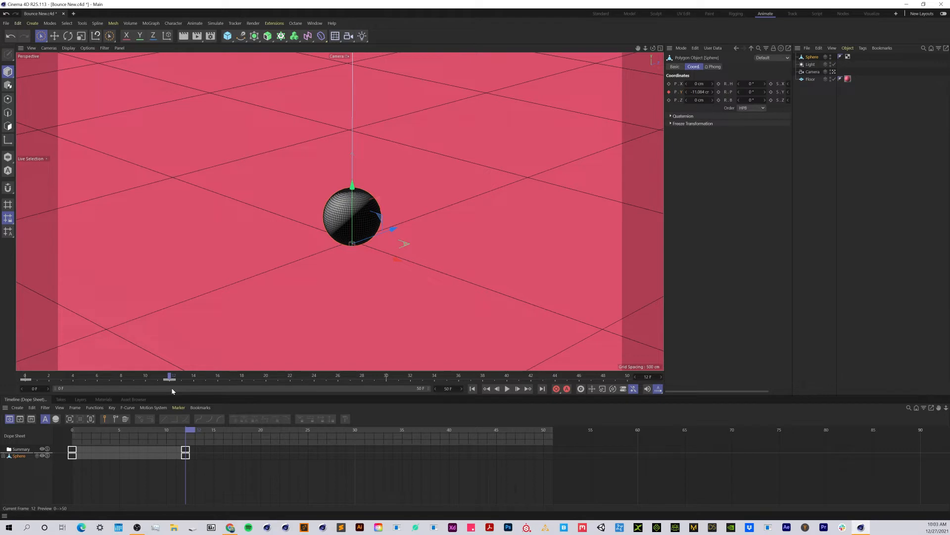
mouse_move(172, 389)
mouse_down()
mouse_move(27, 379)
mouse_move(331, 384)
mouse_move(44, 389)
mouse_move(290, 395)
mouse_move(165, 397)
mouse_up()
drag(173, 377, 199, 390)
click(182, 376)
click(669, 92)
click(193, 377)
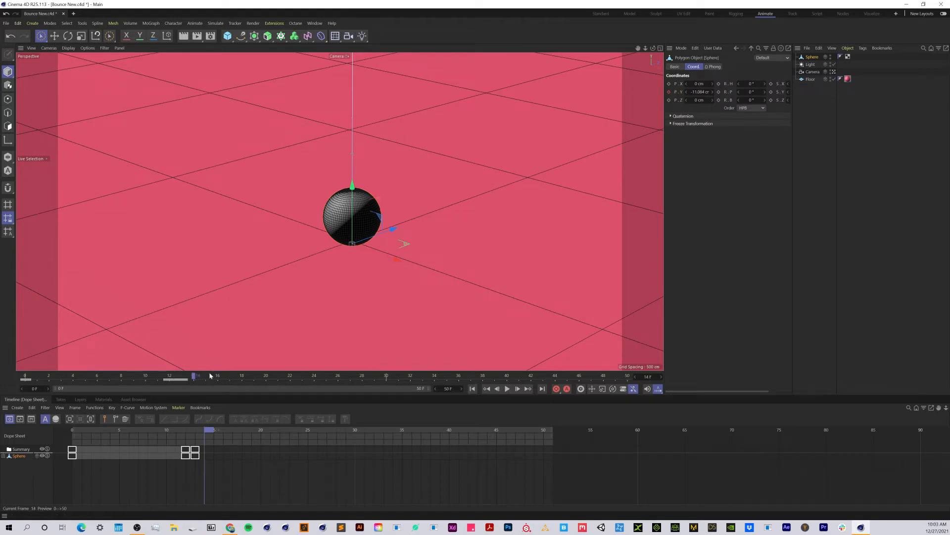
click(670, 92)
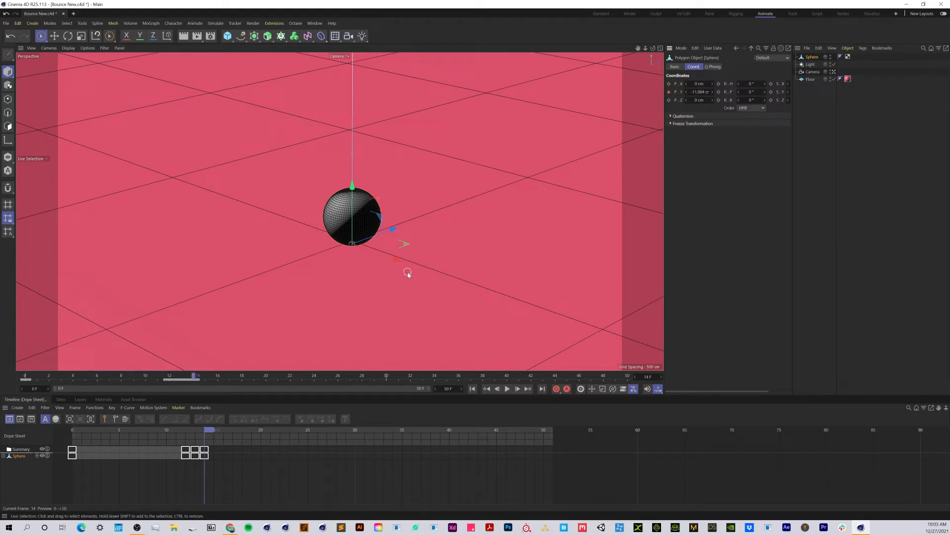
- Raise the sphere to a Y position of about 435 cm at frame 24 and keyframe it
drag(169, 376, 314, 389)
drag(349, 190, 353, 64)
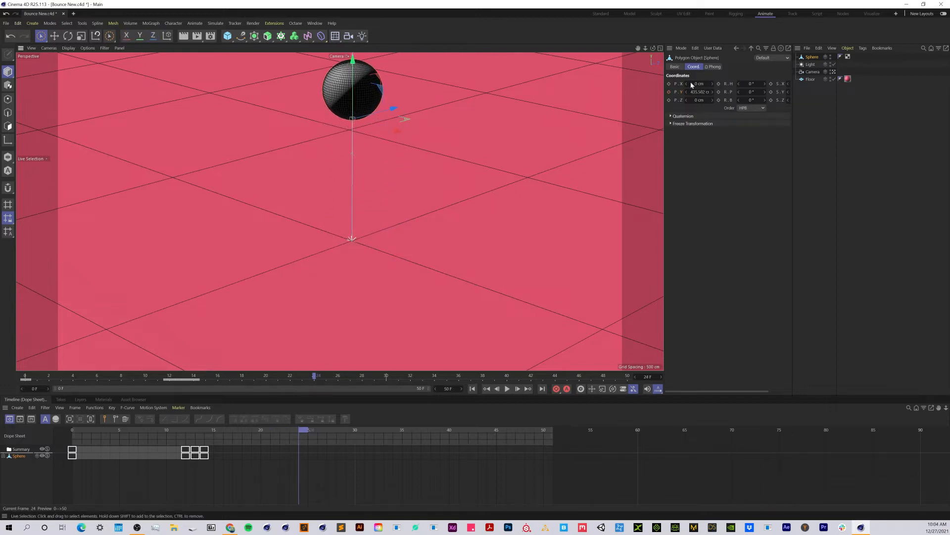
click(669, 93)
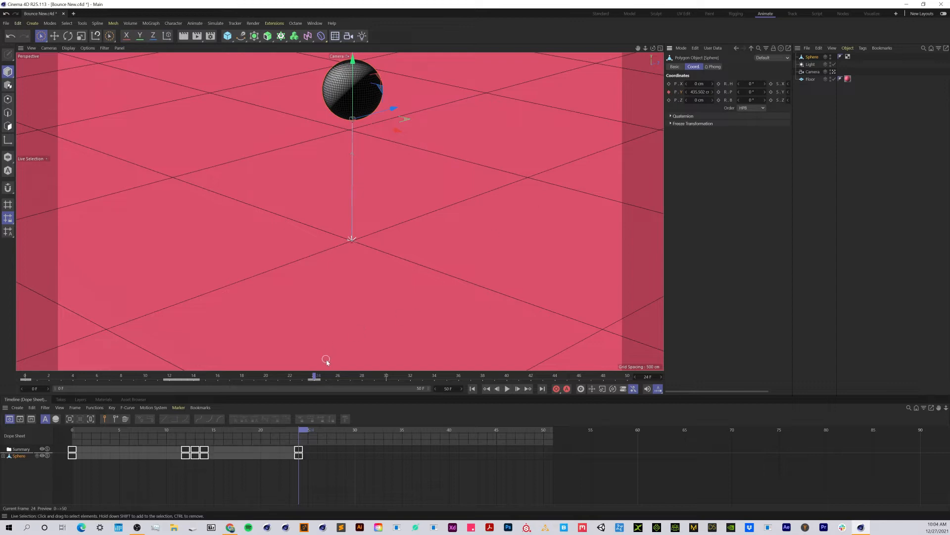
- Lower the sphere to about -15 cm in Y at frame 35 and keyframe that position at frames 35, 36 and 37
drag(313, 378, 443, 389)
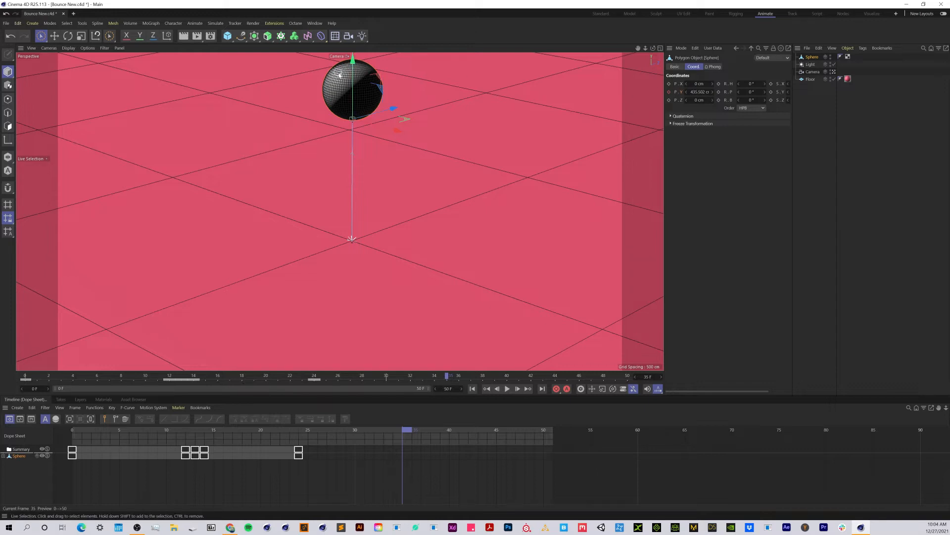
drag(353, 60, 352, 187)
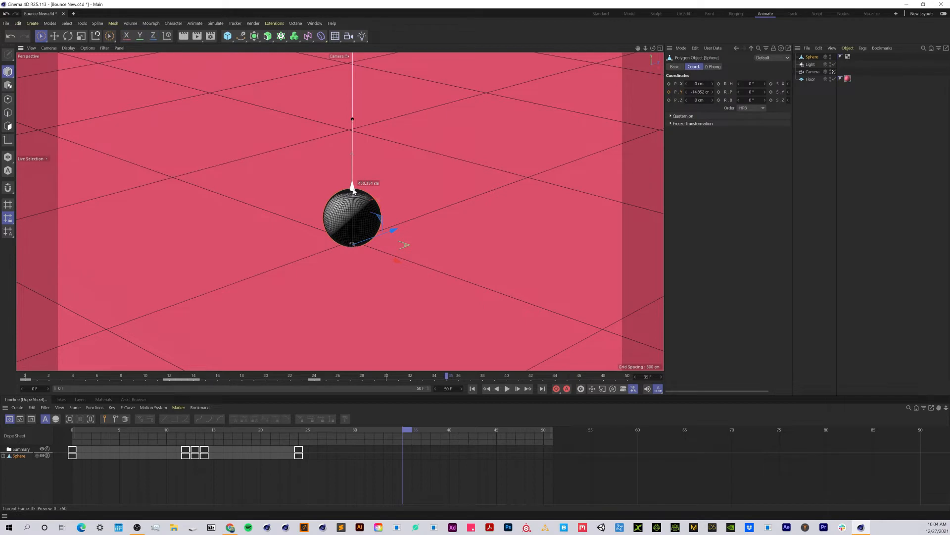
click(669, 93)
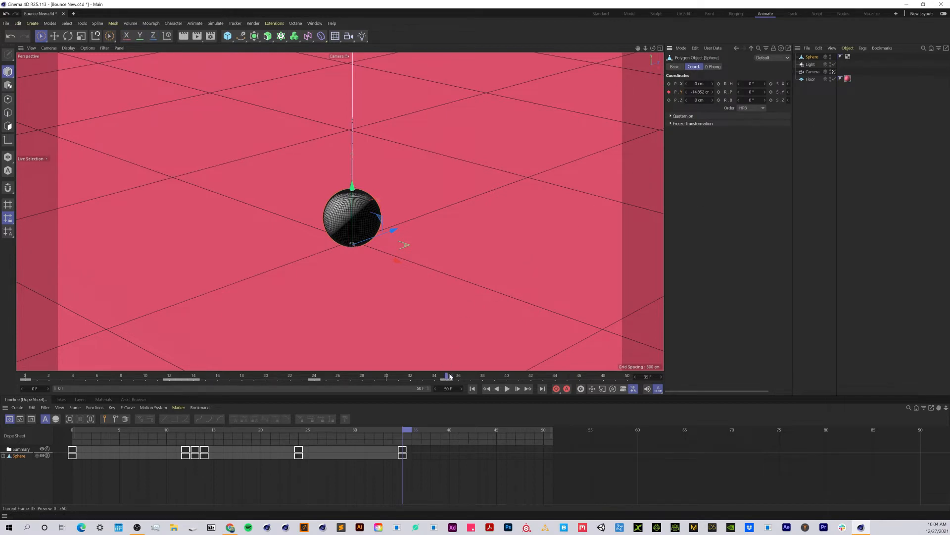
click(669, 92)
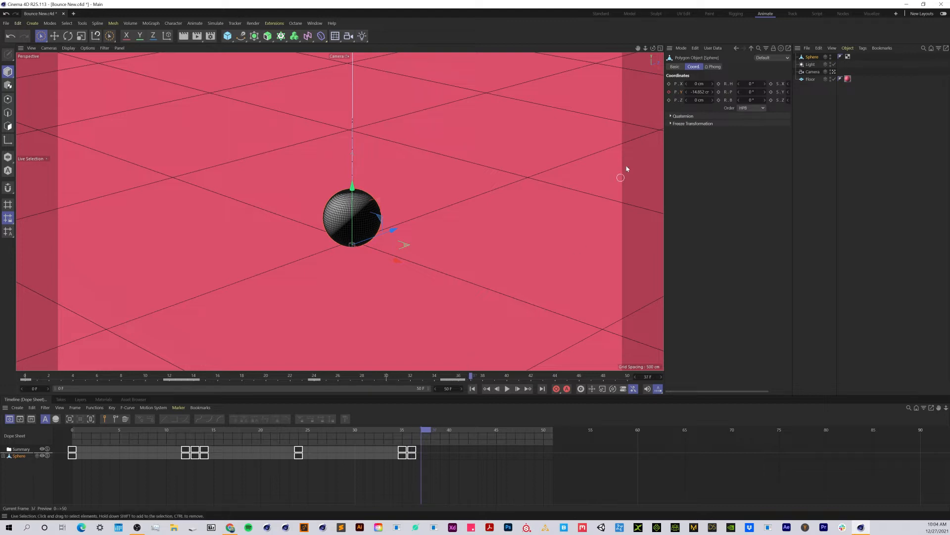
click(670, 92)
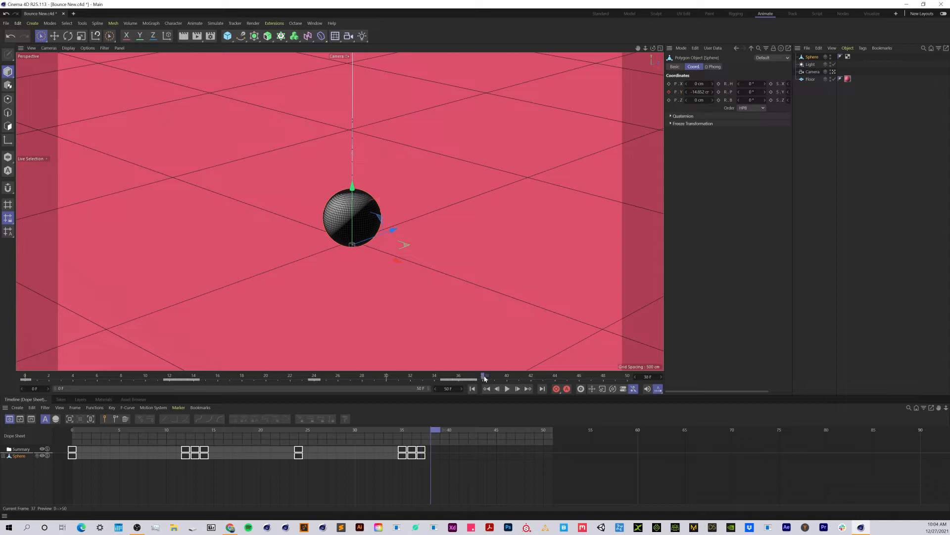
drag(506, 383, 42, 390)
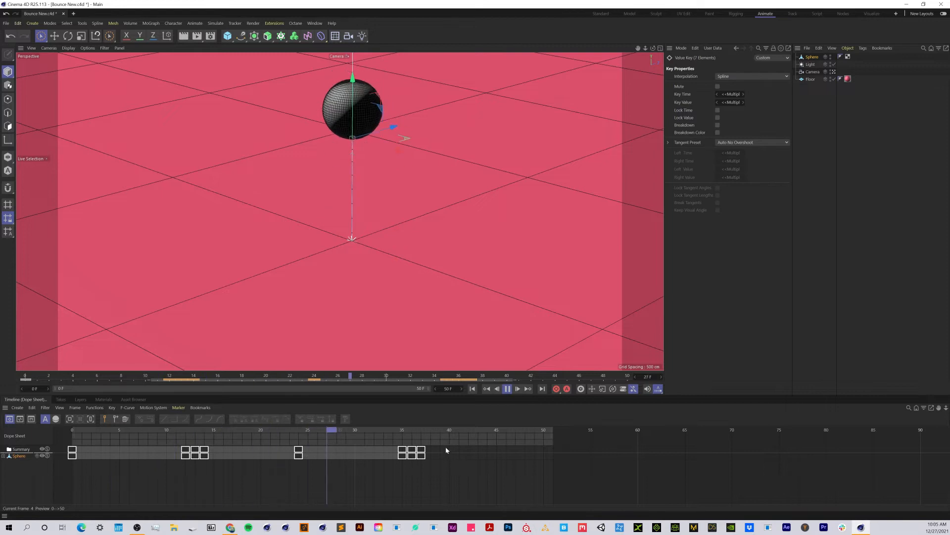
- Try different bounce timings by shifting the sphere's Y position keyframes earlier and later during playback
drag(447, 445, 118, 480)
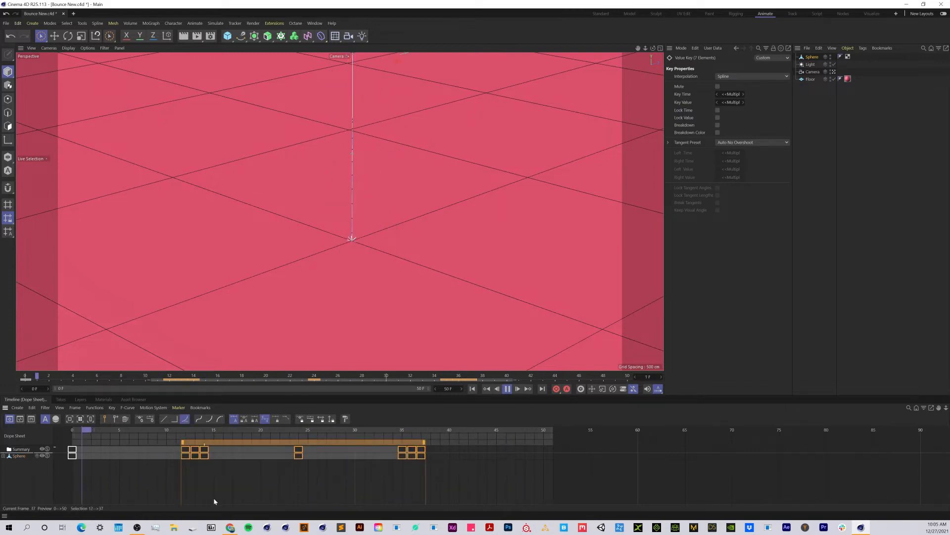
drag(273, 443, 227, 448)
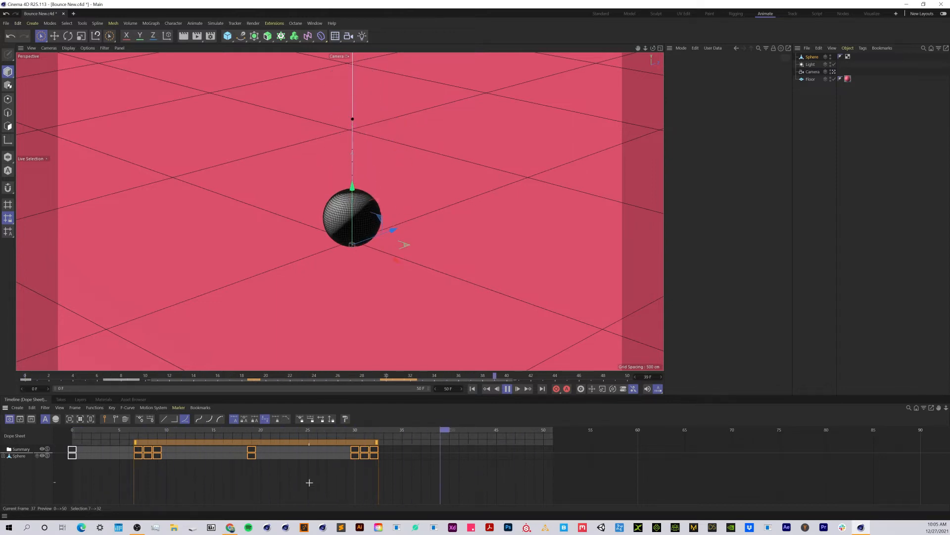
click(399, 451)
drag(399, 445, 320, 449)
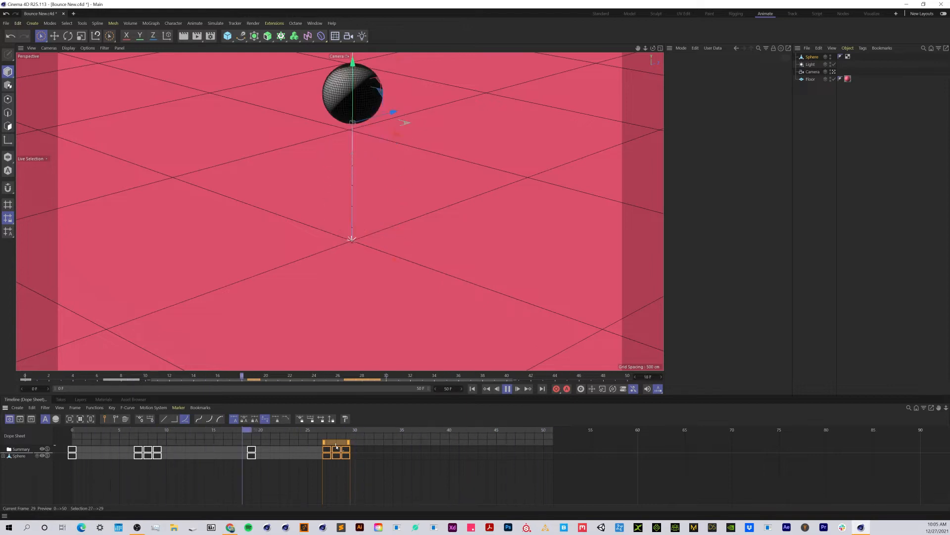
drag(336, 447, 404, 449)
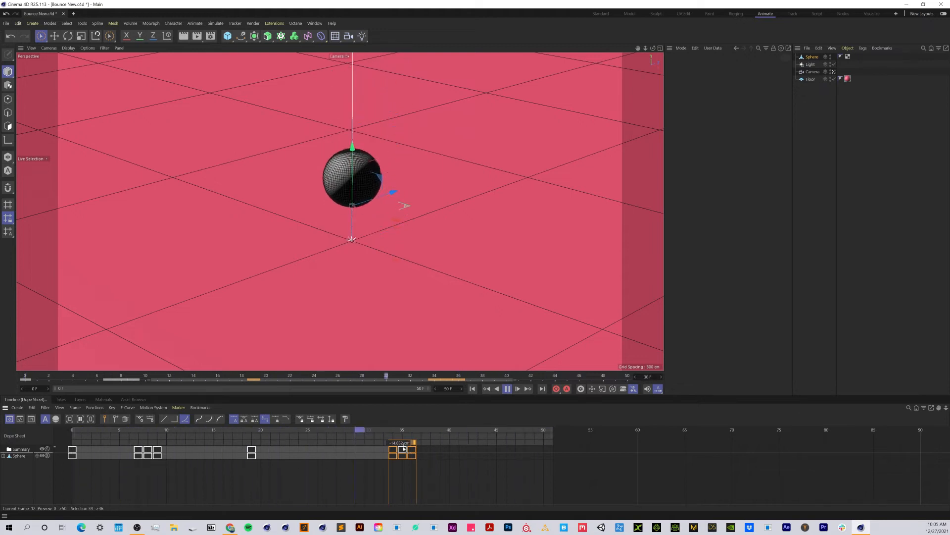
drag(442, 445, 204, 446)
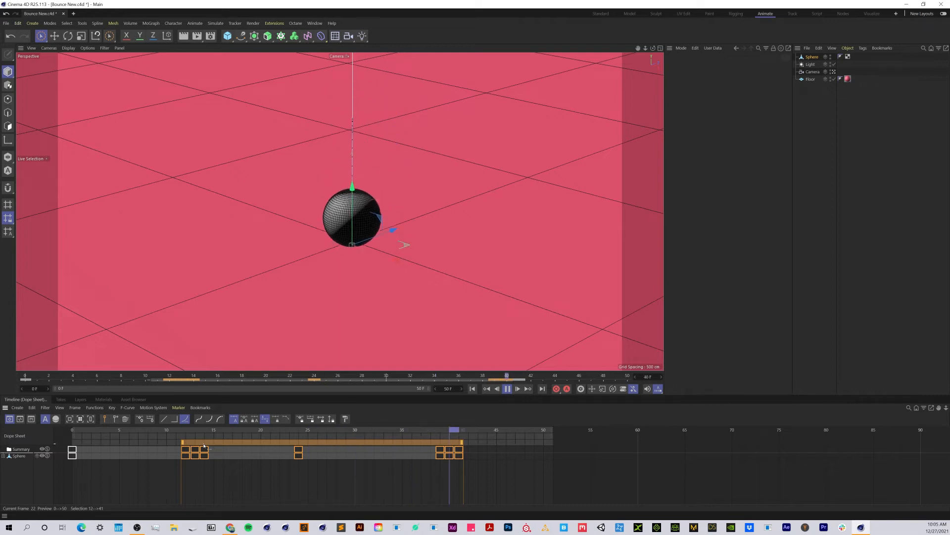
- Move the last three Y position keyframes to frames 37 to 39 and stop the playback
drag(462, 456, 417, 452)
click(489, 481)
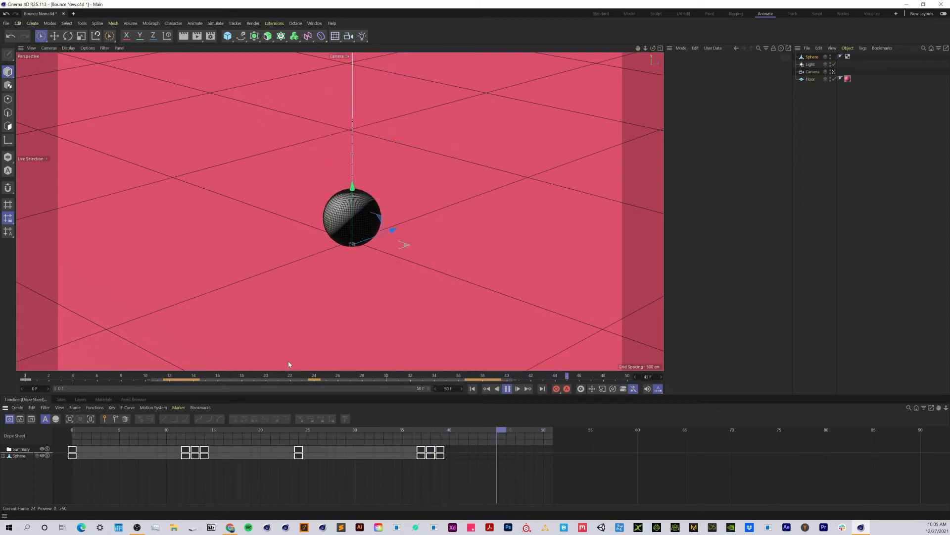
click(508, 389)
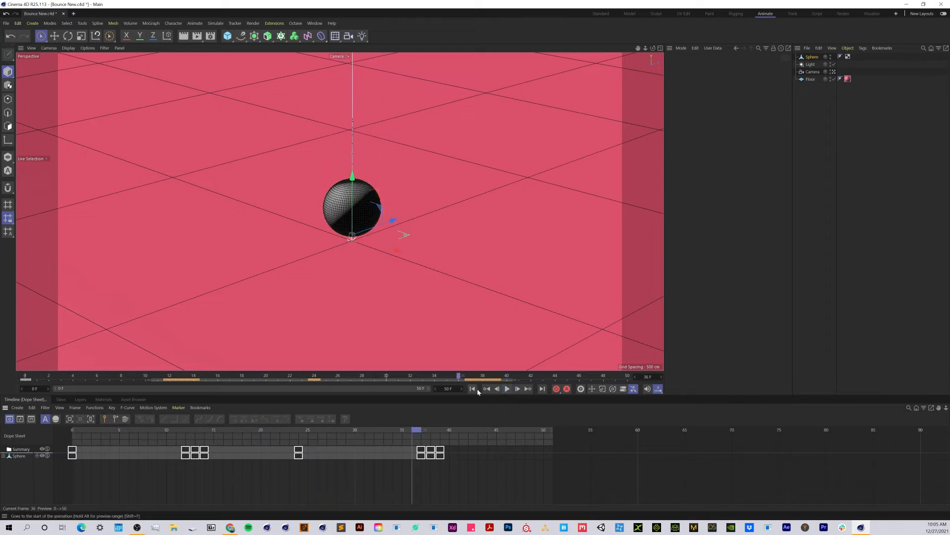
- Return to the start, select the sphere, widen its coordinate settings to reveal the scale values, and go to frame 12
click(473, 390)
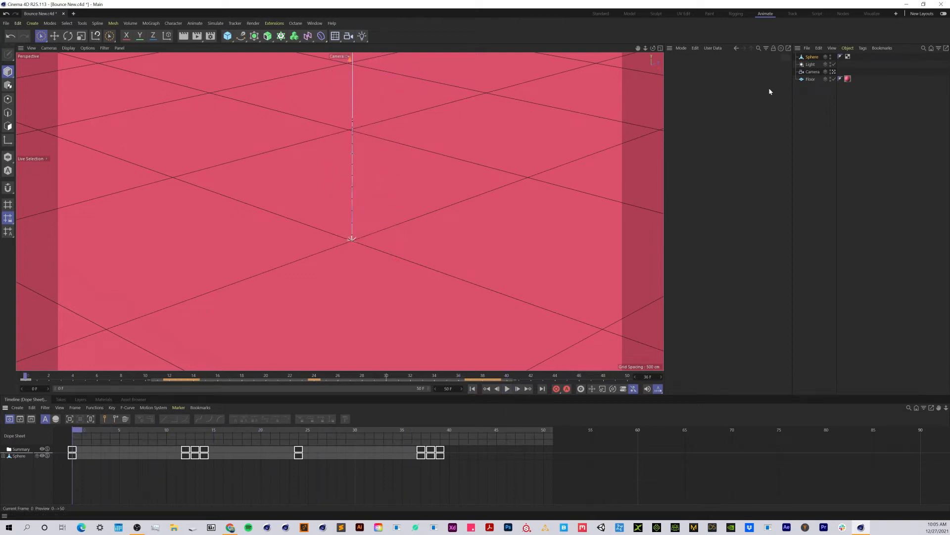
click(812, 58)
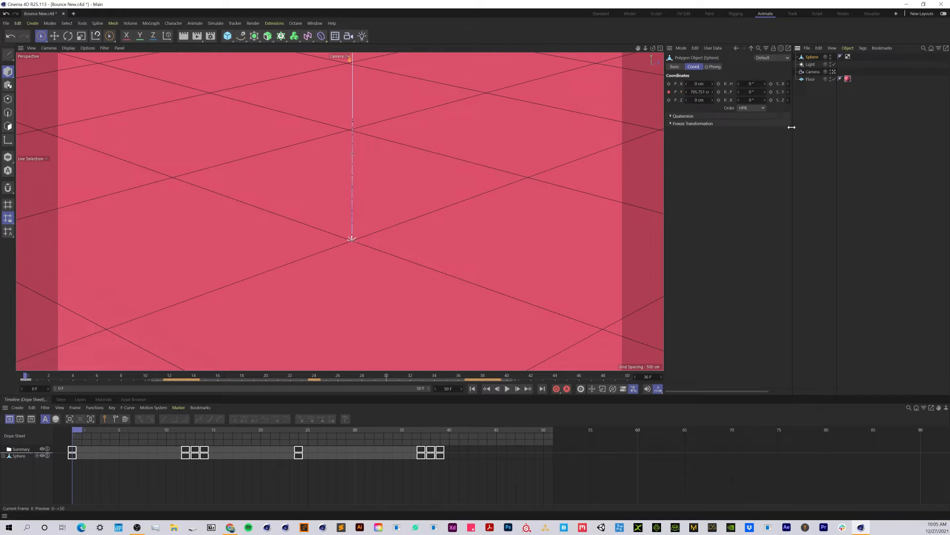
drag(793, 128, 841, 129)
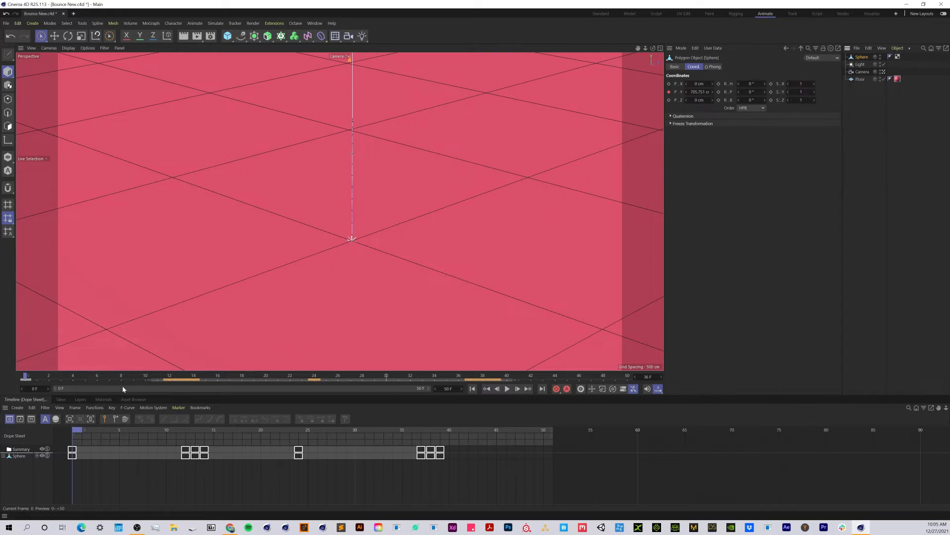
drag(41, 377, 165, 389)
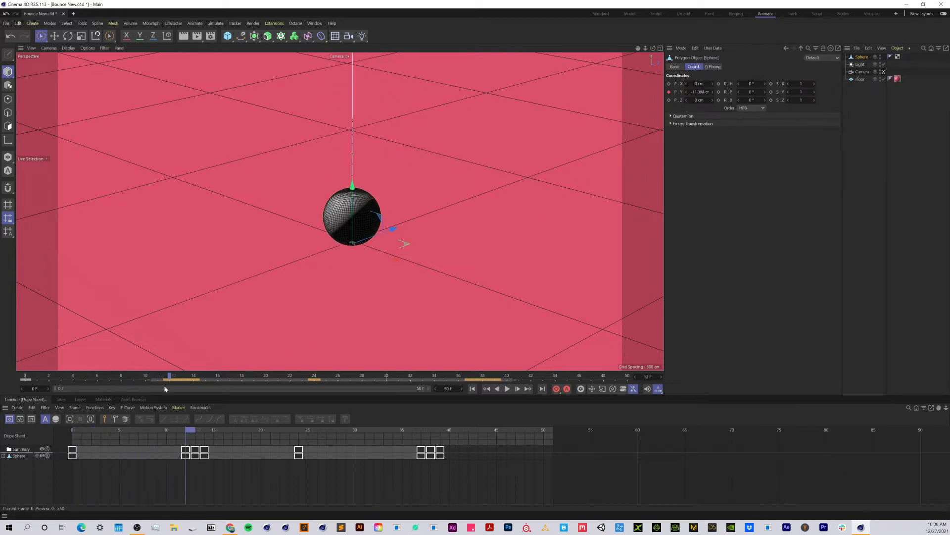
- Try squashing the sphere by lowering its Y scale to 0.68 at frame 13
click(260, 477)
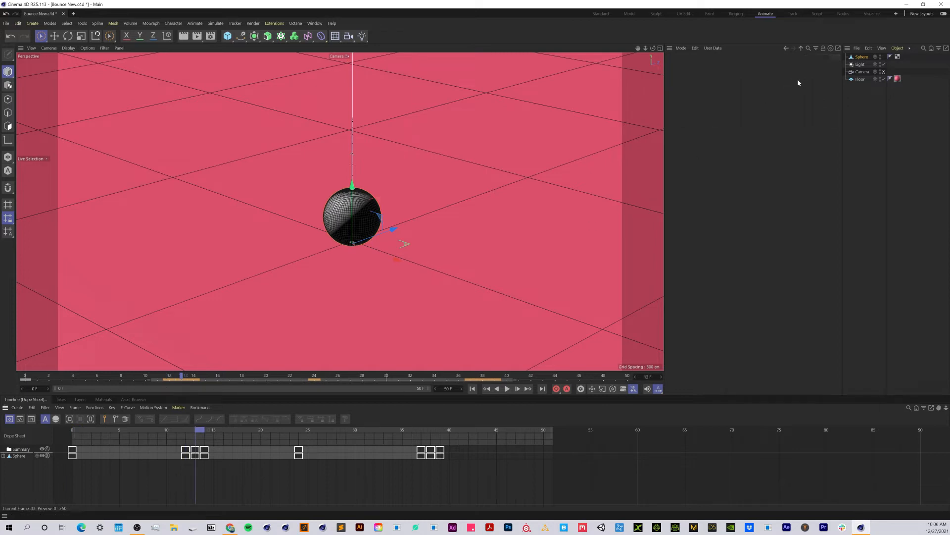
click(854, 58)
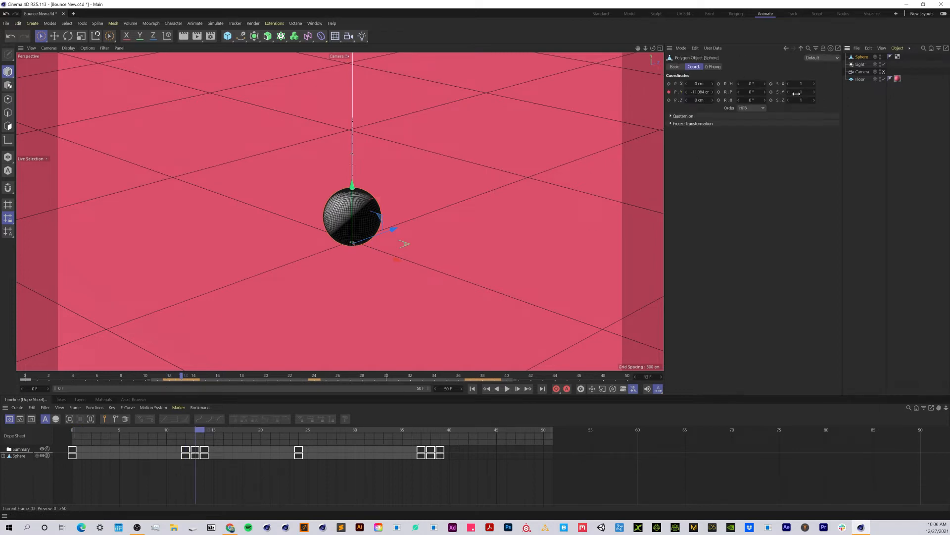
drag(801, 94, 778, 93)
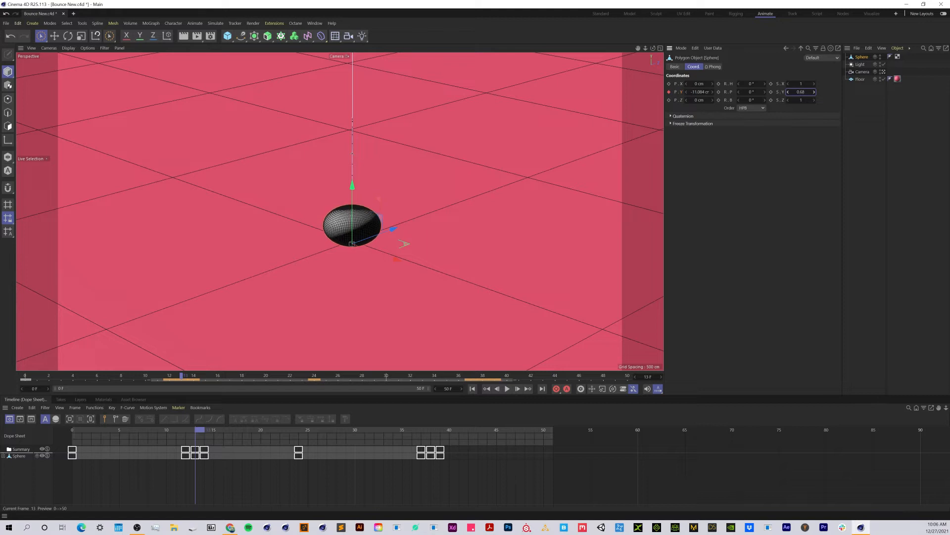
key(ctrl+z)
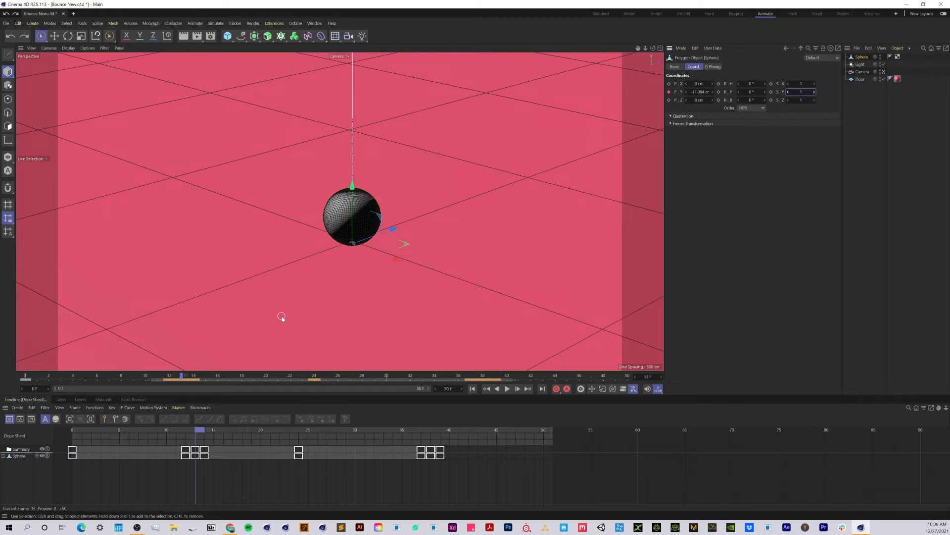
- Keyframe the sphere's Y scale at 1 on frame 12, 0.5 on frame 13 and 1 on frame 14
click(167, 378)
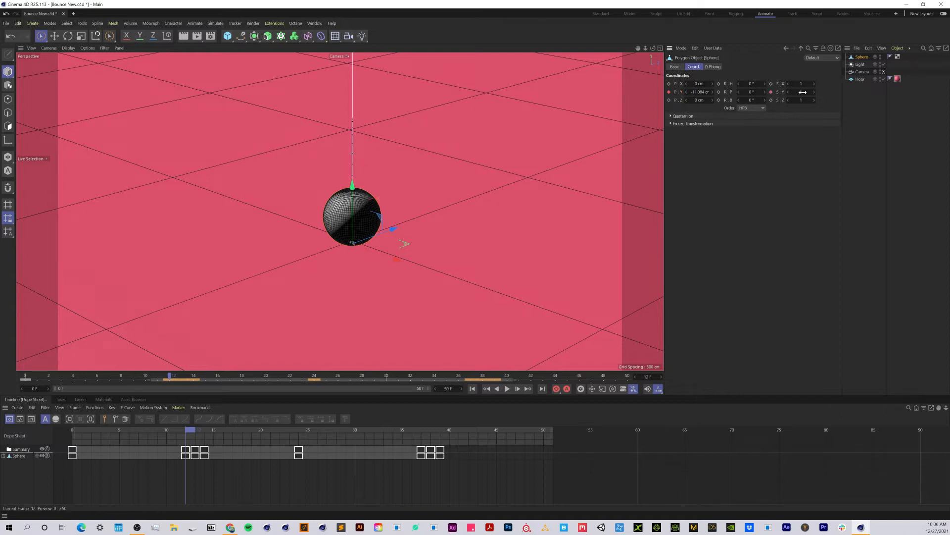
mouse_move(169, 377)
mouse_down()
mouse_move(37, 378)
mouse_move(177, 387)
mouse_move(30, 387)
mouse_move(172, 386)
mouse_up()
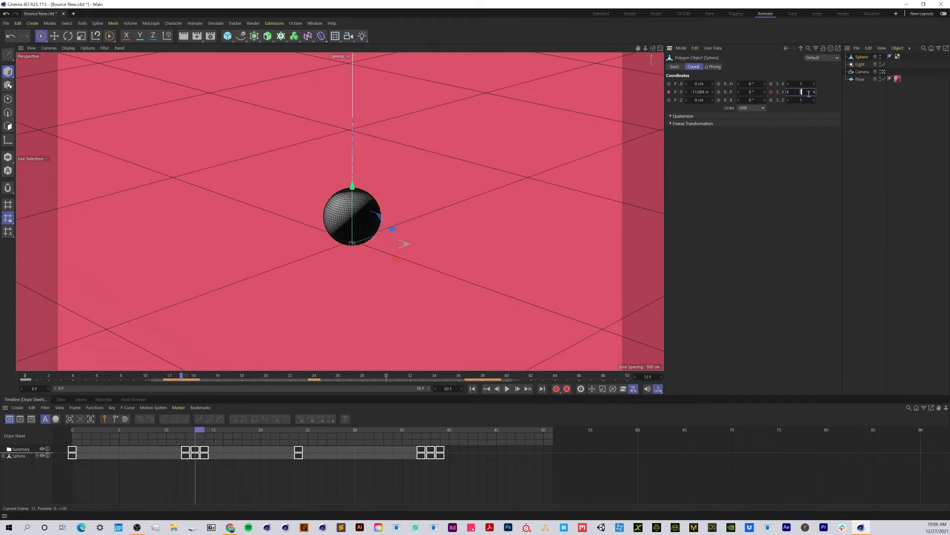
key(Return)
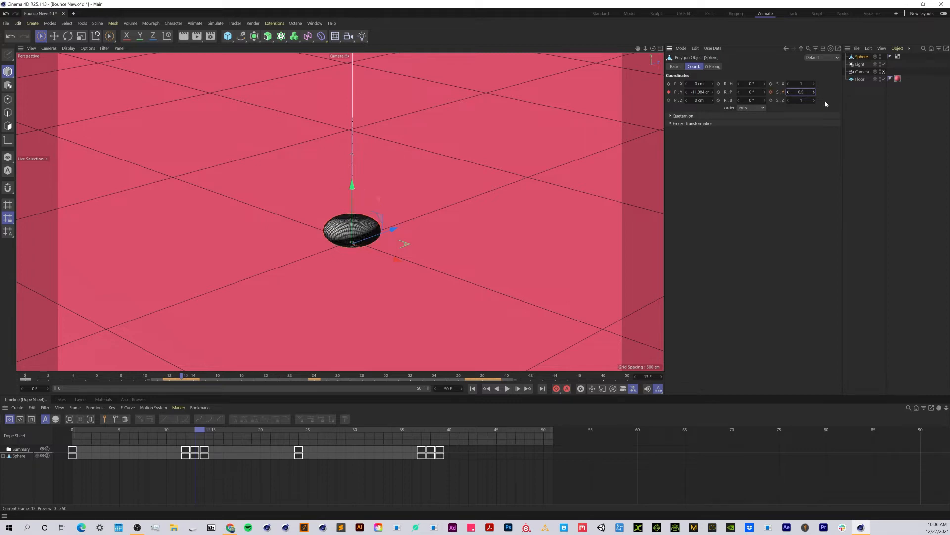
click(771, 92)
key(Return)
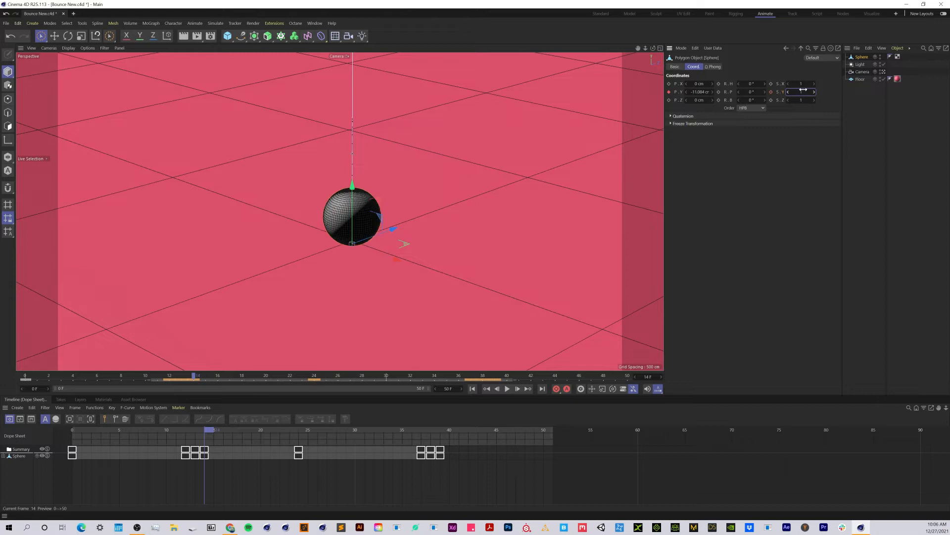
click(772, 92)
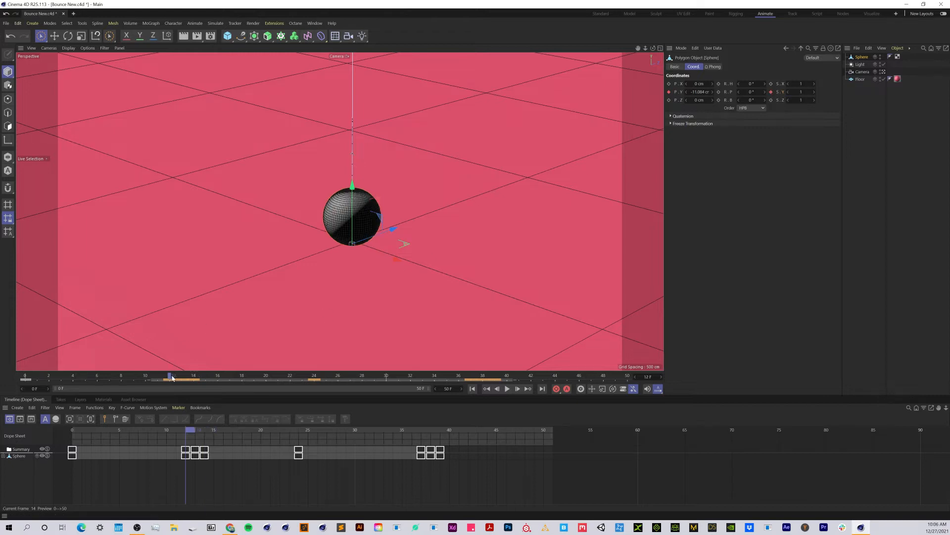
- Scrub through frames 12 to 15 and play the animation to check the squash on the first bounce
drag(172, 377, 205, 383)
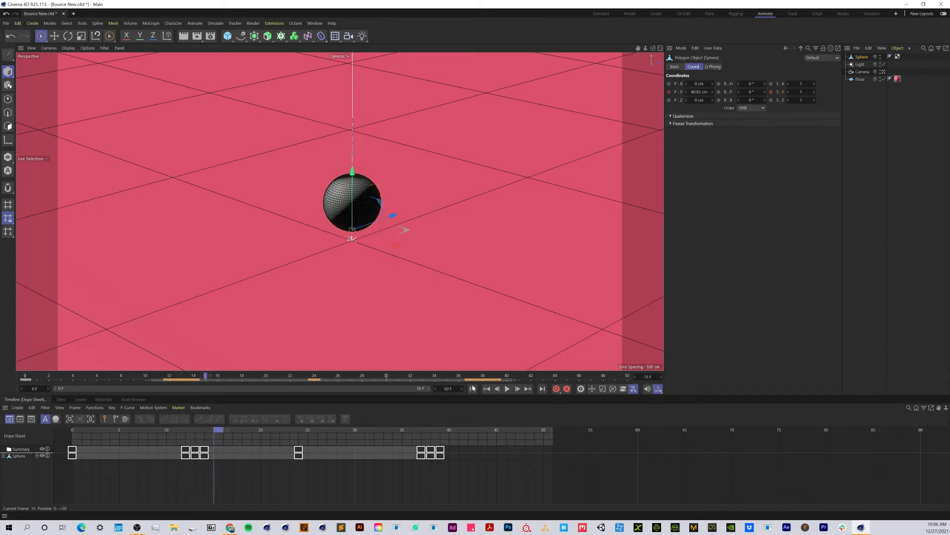
click(507, 389)
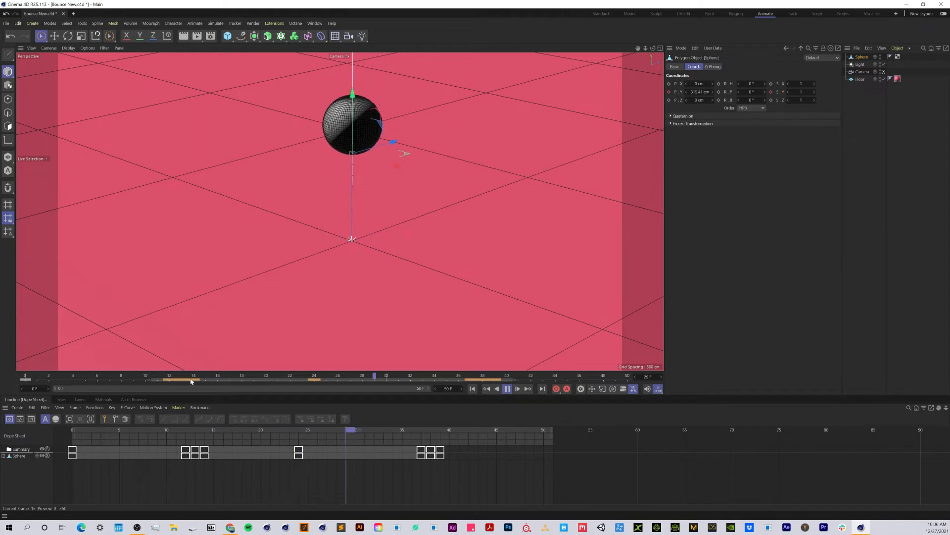
click(501, 390)
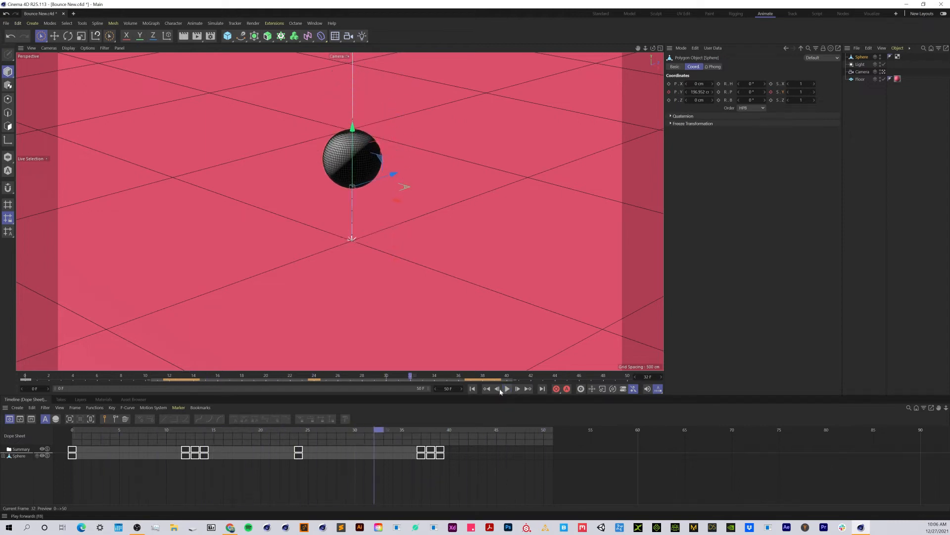
- Keyframe the sphere's Y scale at 1 on frame 37, 0.5 on frame 38 and 1 on frame 39
drag(163, 379, 472, 384)
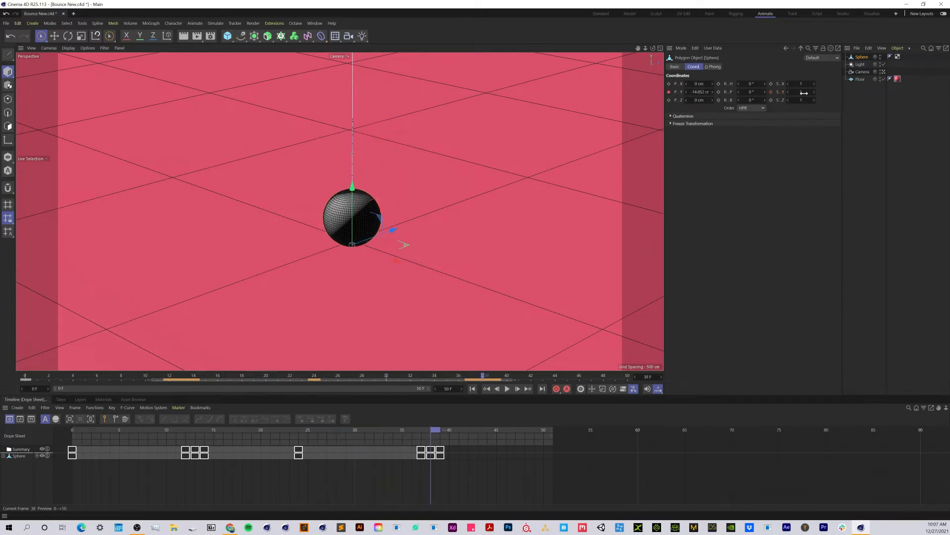
text(0.5)
key(Return)
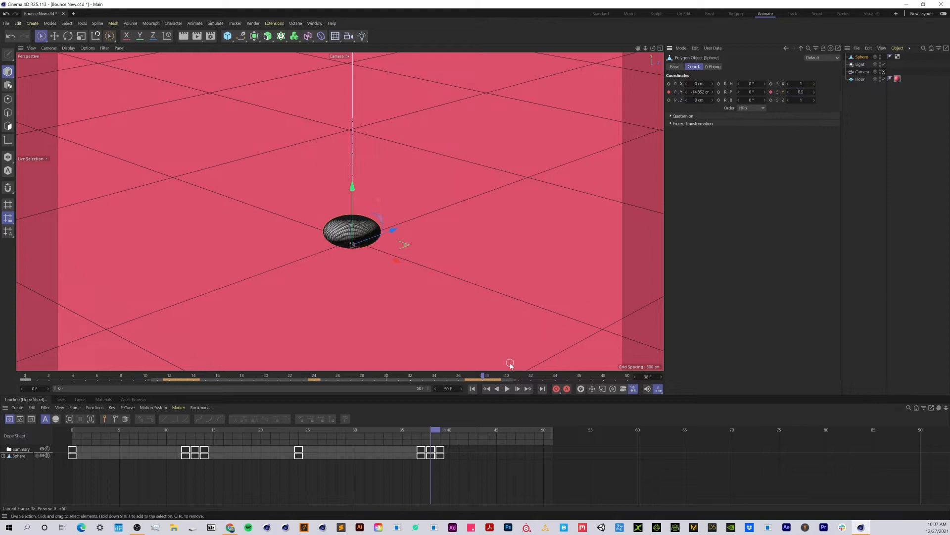
key(g)
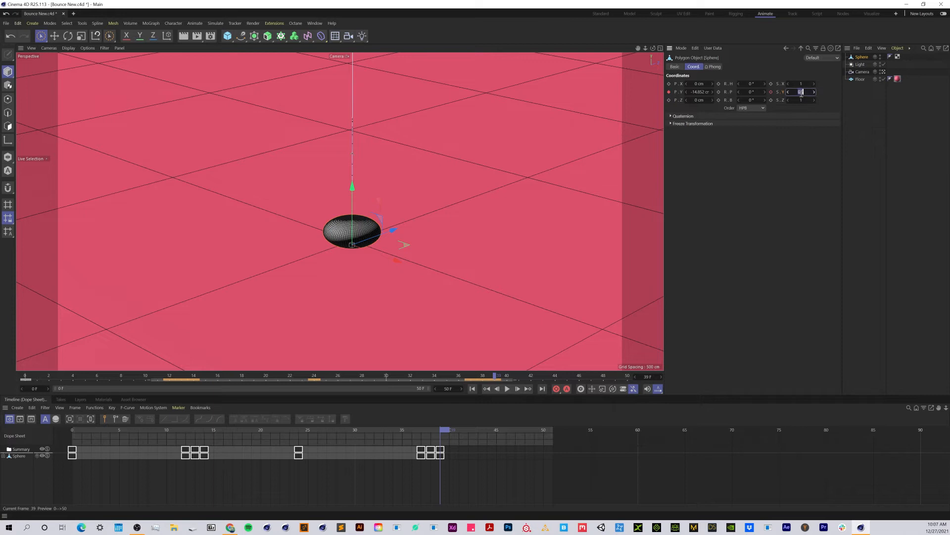
text(1)
key(Return)
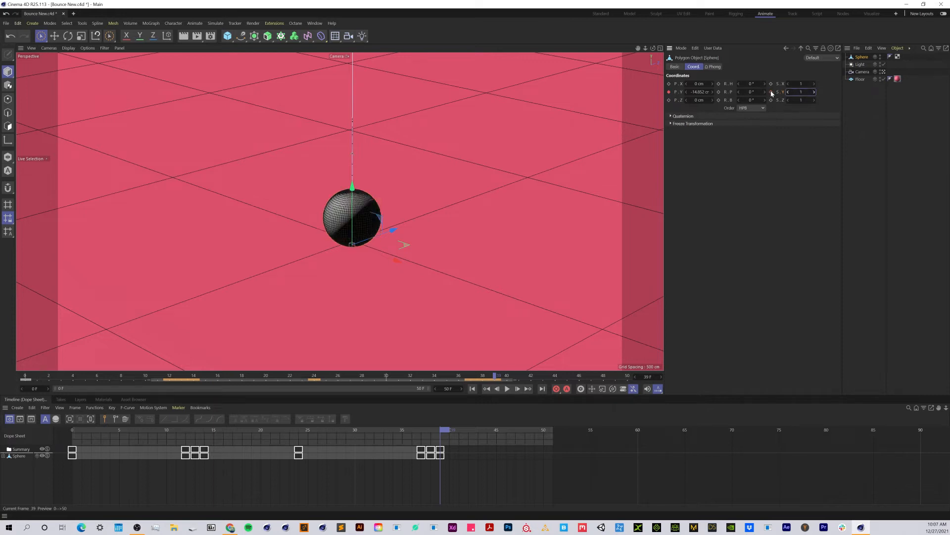
- Play the animation from the start to check the squash on both bounces
drag(494, 377, 499, 417)
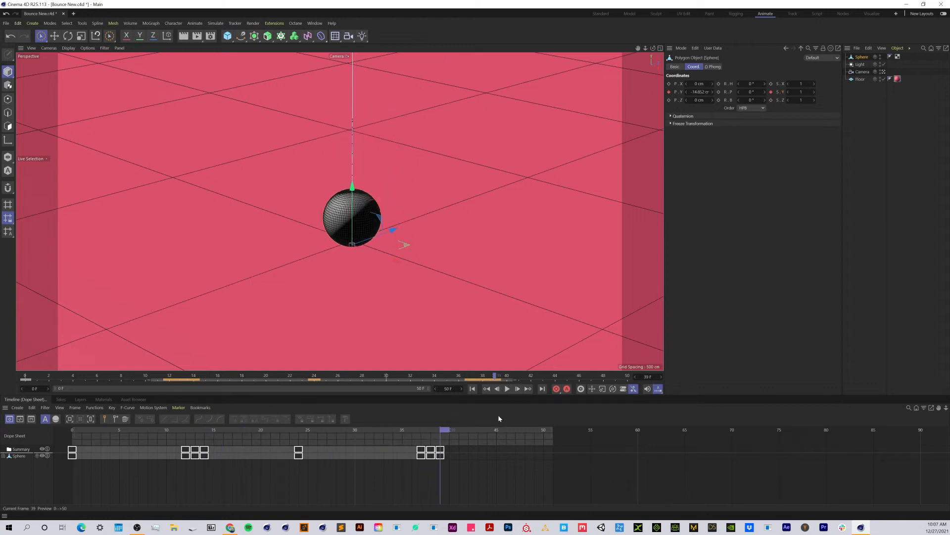
click(472, 388)
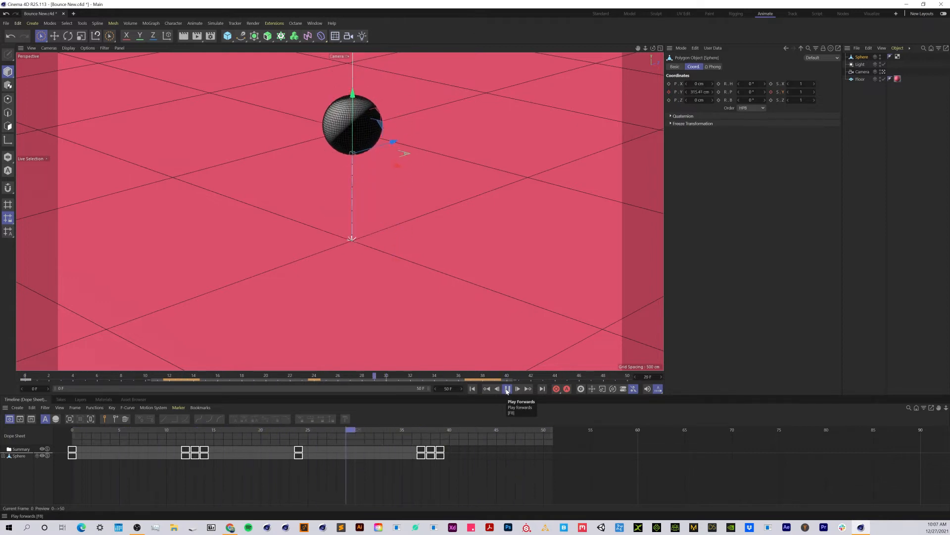
click(507, 391)
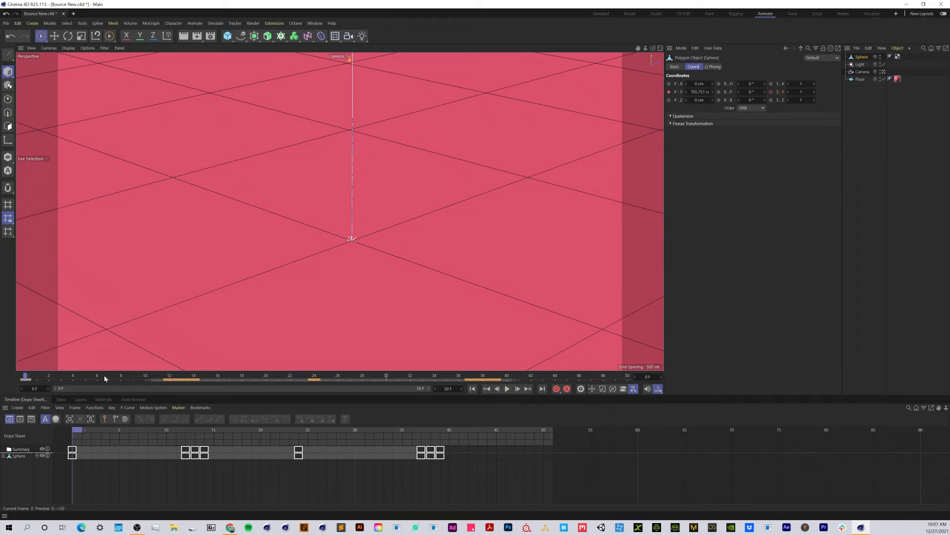
- Spread the contact keyframes to frames 12, 14 and 16 and to frames 37, 39 and 41, and play the result
click(196, 380)
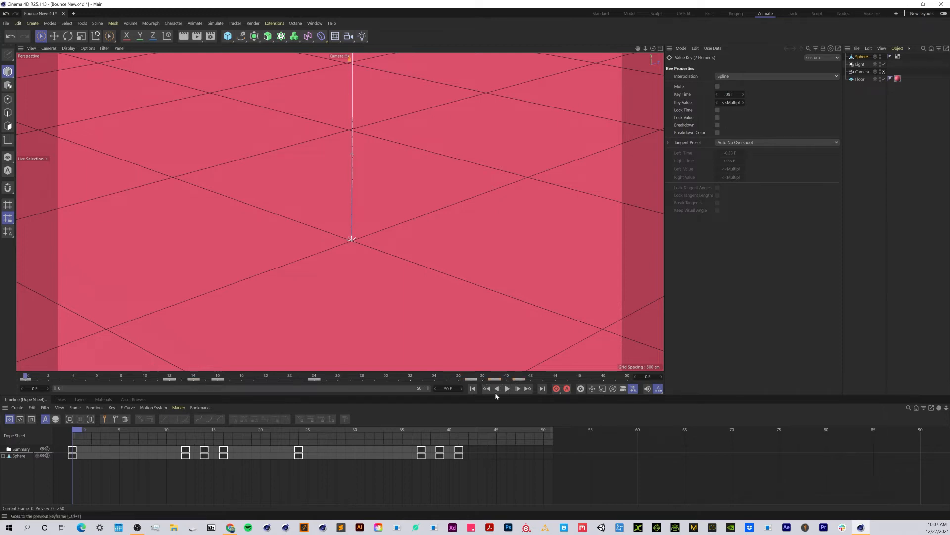
click(507, 389)
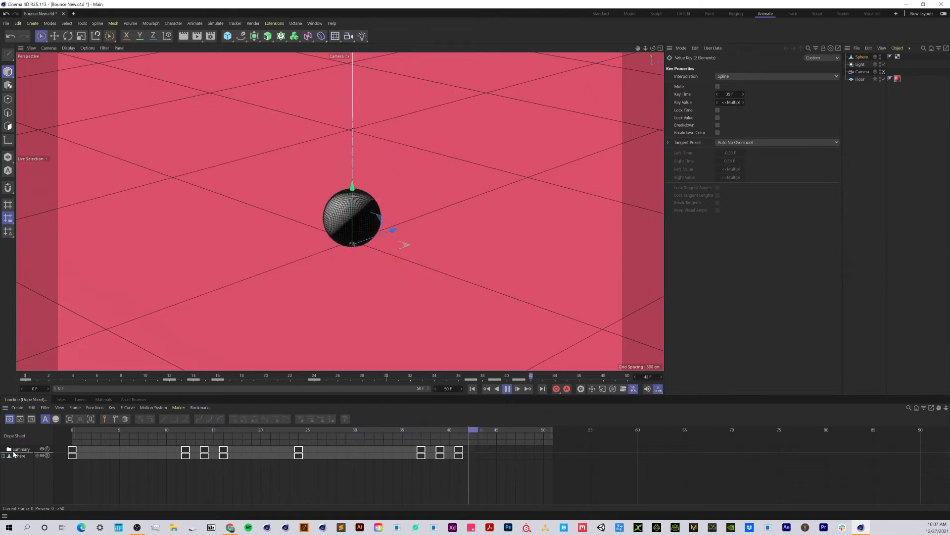
- Expand the sphere's animation tracks and show the Position Y track as an F-curve
click(863, 58)
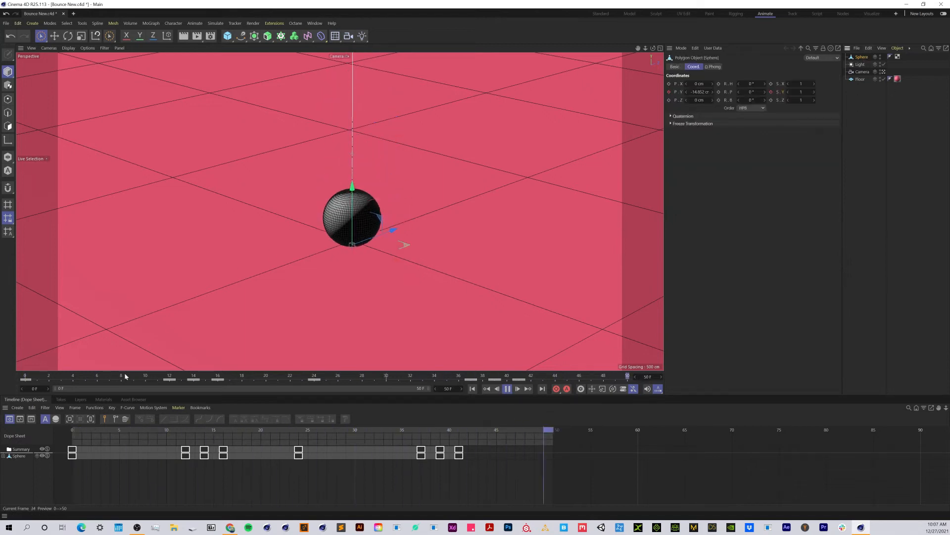
click(3, 455)
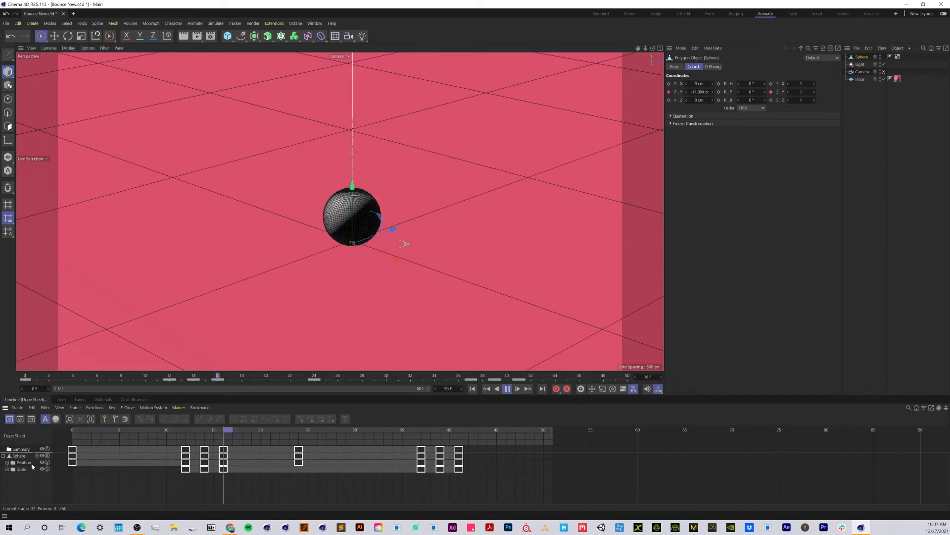
click(6, 463)
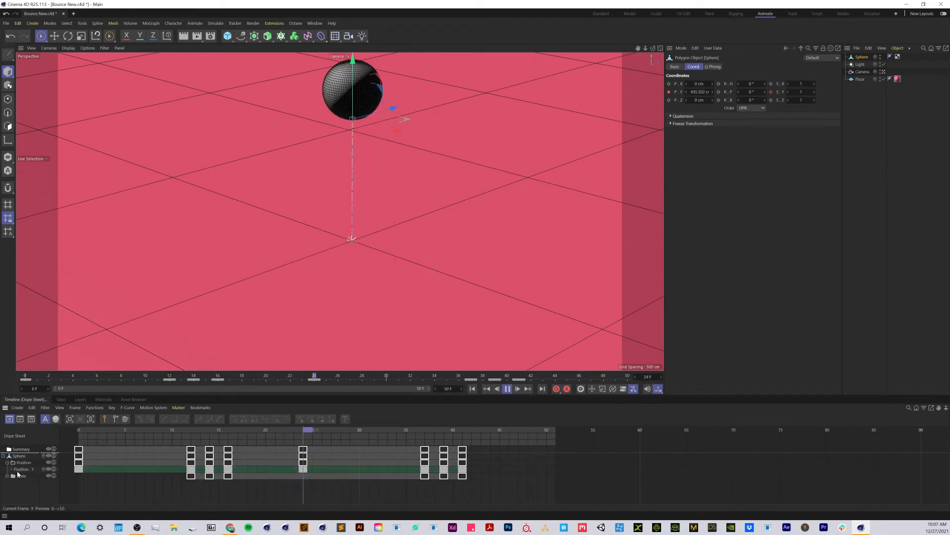
click(22, 469)
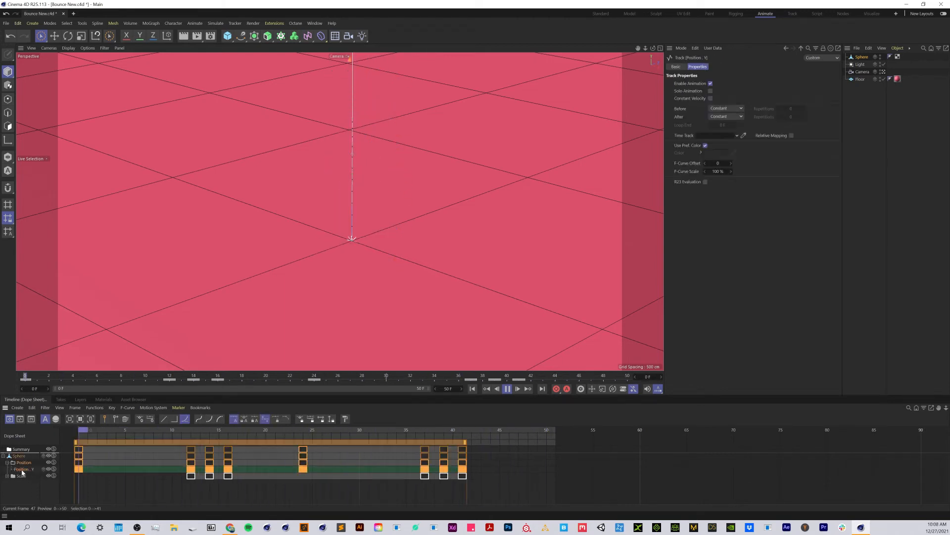
click(19, 419)
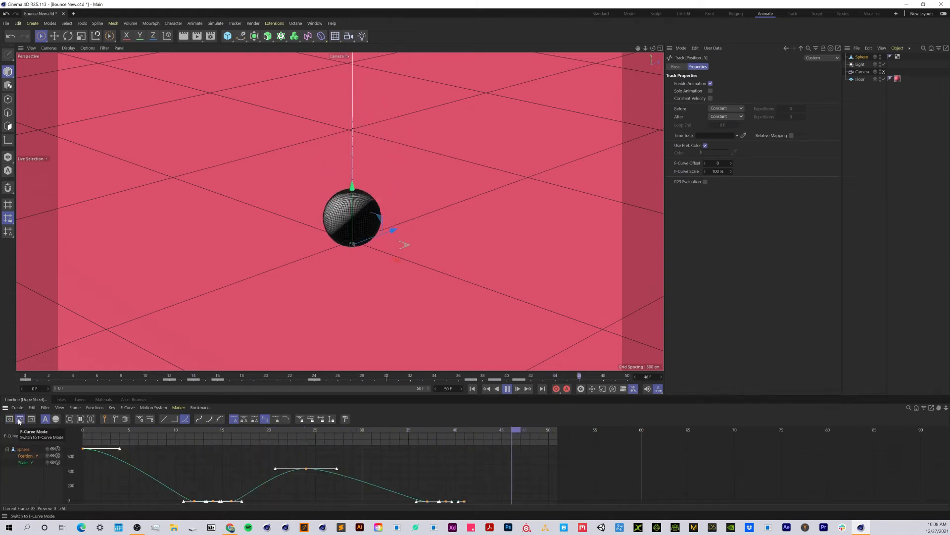
- Steepen the start of the Position Y curve by setting the frame 0 key's right tangent to about 4.95 F and -329 cm
click(104, 470)
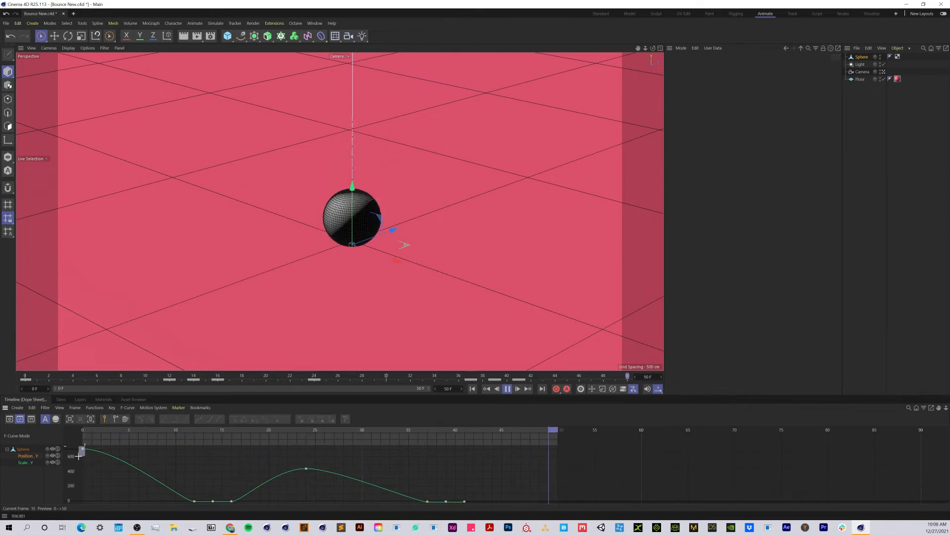
click(82, 448)
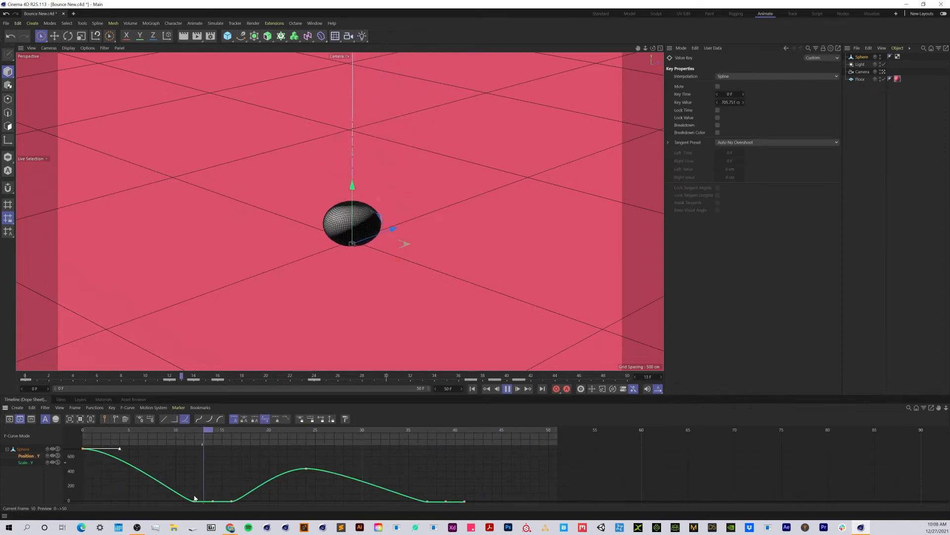
click(231, 501)
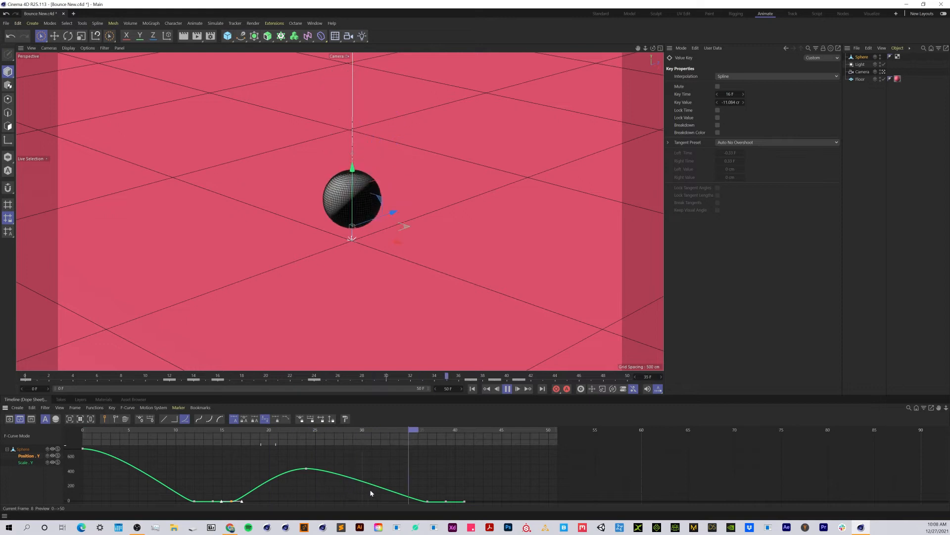
click(85, 449)
drag(120, 449, 118, 461)
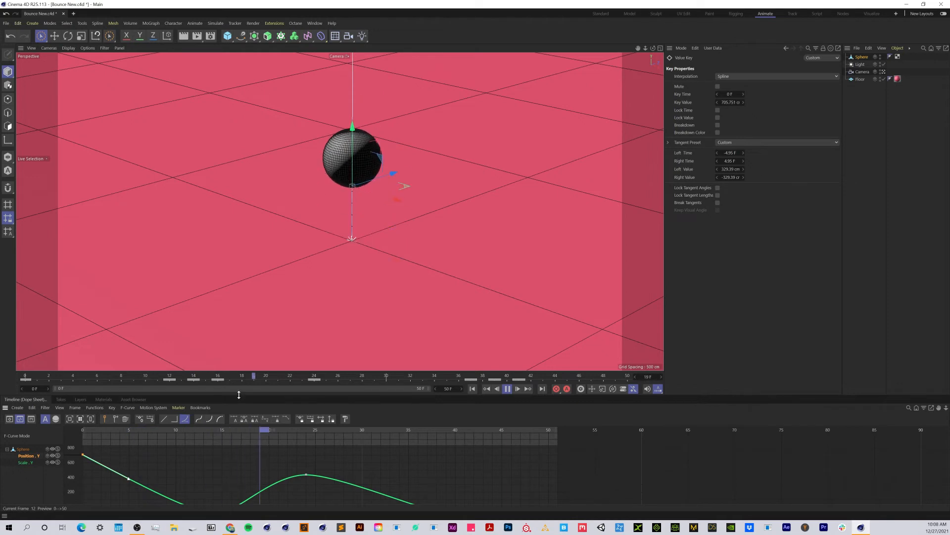
- Enlarge the timeline area, fit the whole Position Y curve in it, and stop the playback
drag(239, 396, 240, 351)
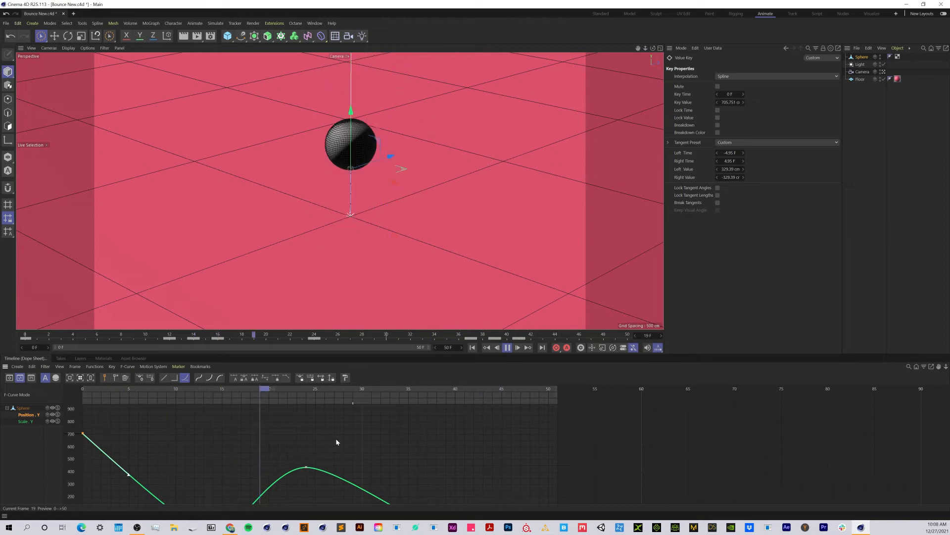
key(h)
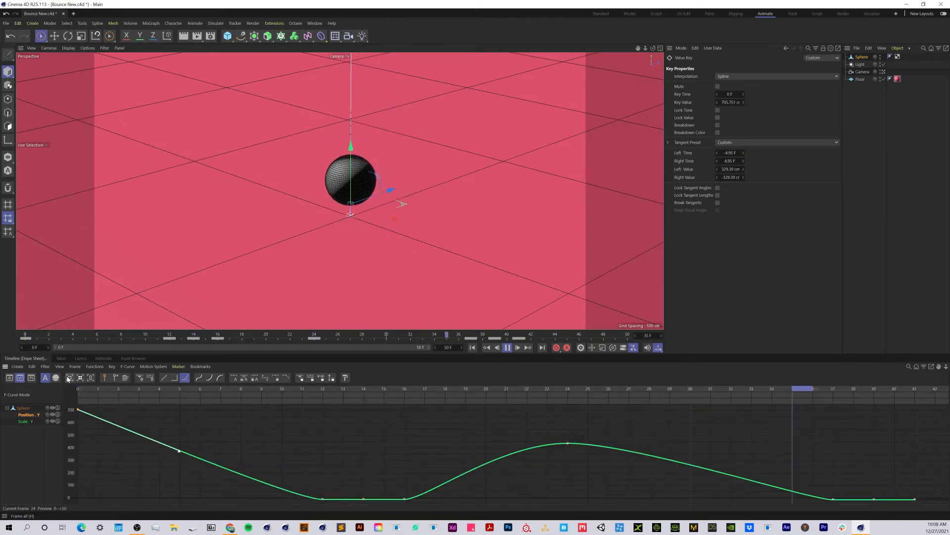
click(335, 485)
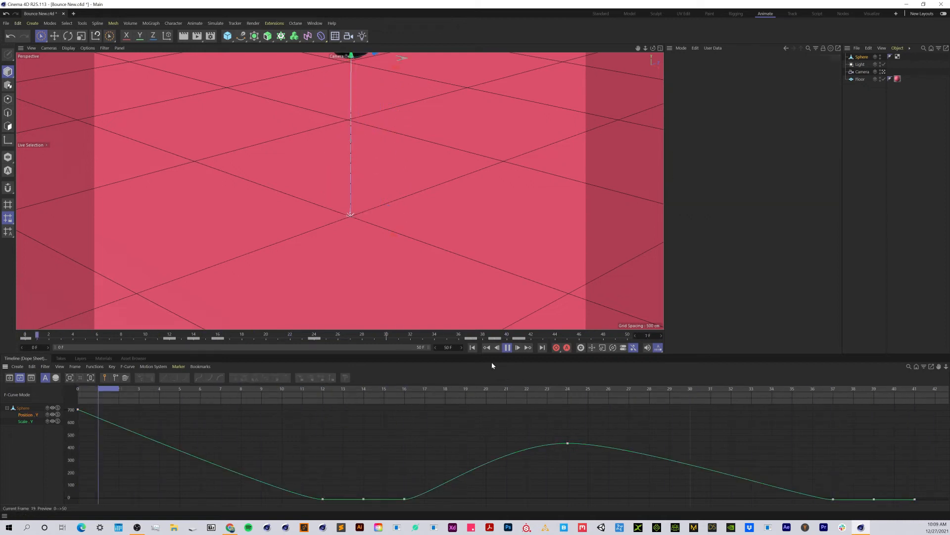
click(509, 348)
- At frame 12, pull only the left tangent of the Position Y key steeply upward so the curve drops sharply into the floor contact
drag(223, 388, 323, 401)
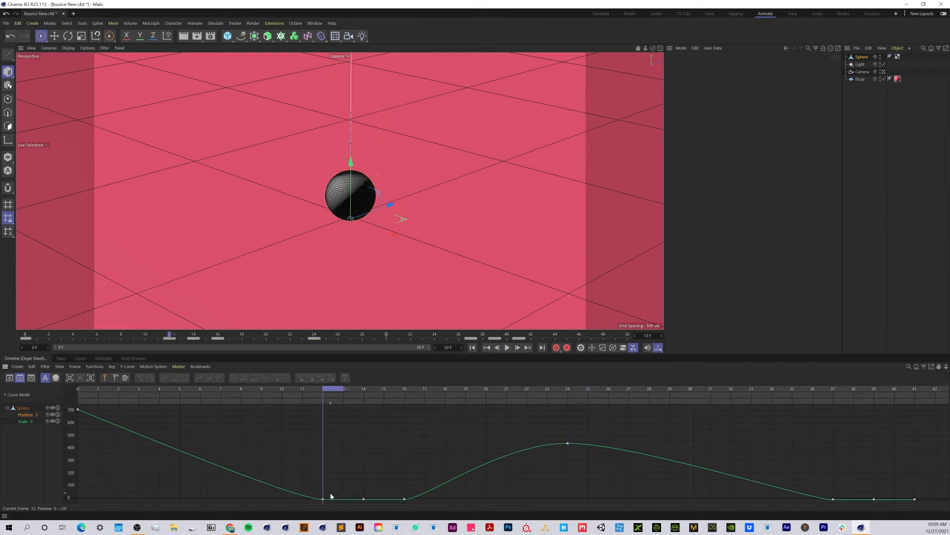
drag(332, 493, 308, 508)
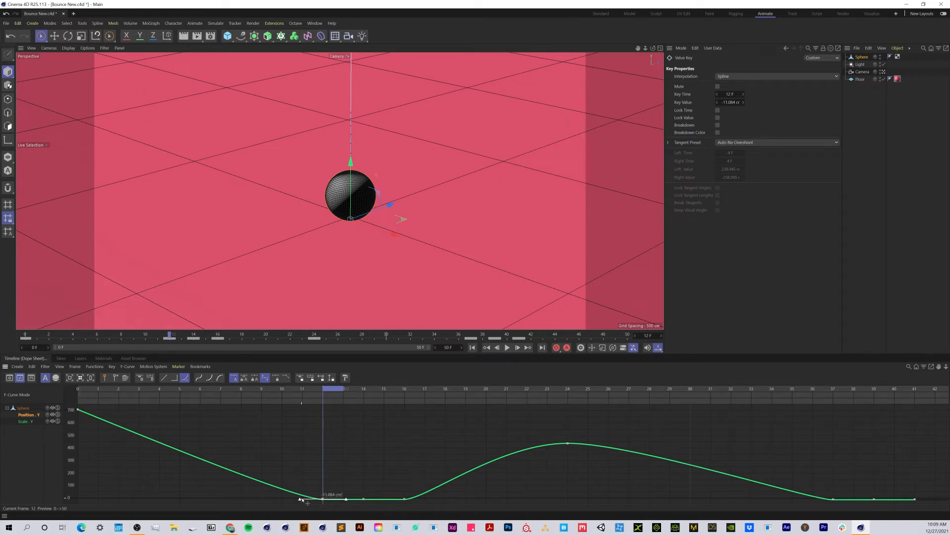
shift+drag(299, 500, 314, 450)
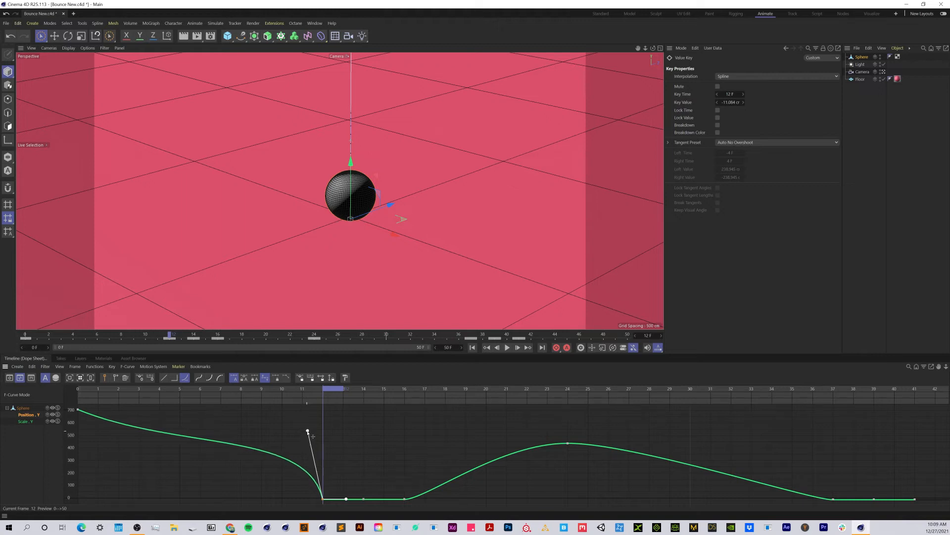
shift+drag(312, 439, 310, 445)
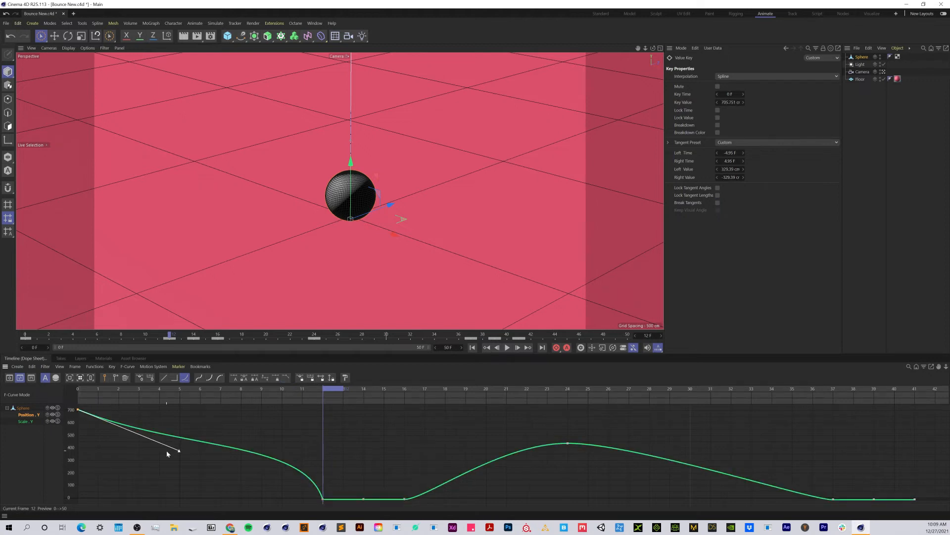
- Flatten the Position Y key at frame 0 to a right tangent of about 3.06 F and -67 cm, and play from the start
drag(180, 452, 140, 415)
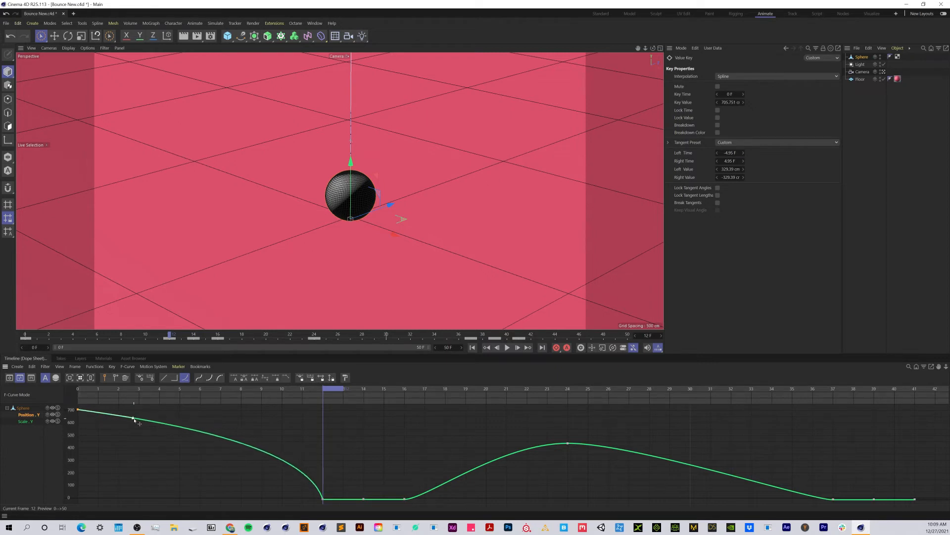
click(473, 348)
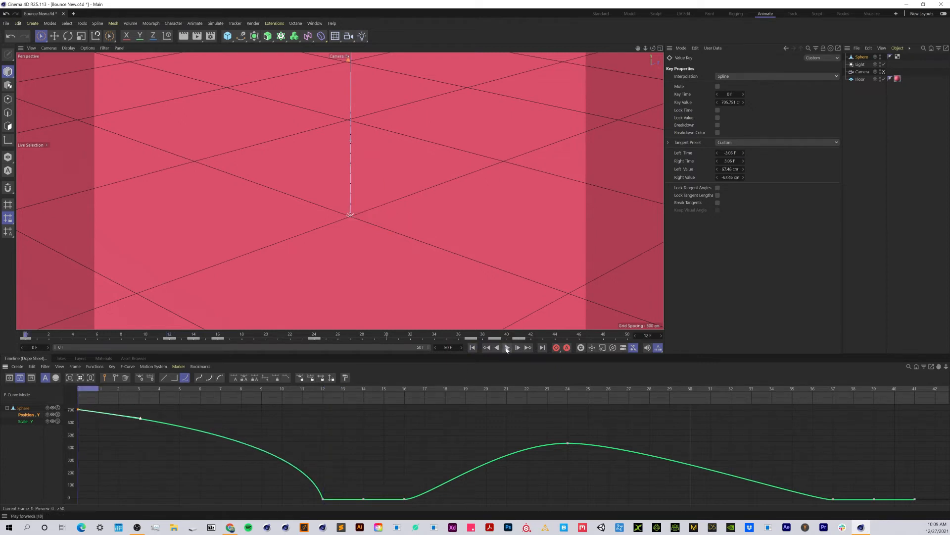
click(507, 348)
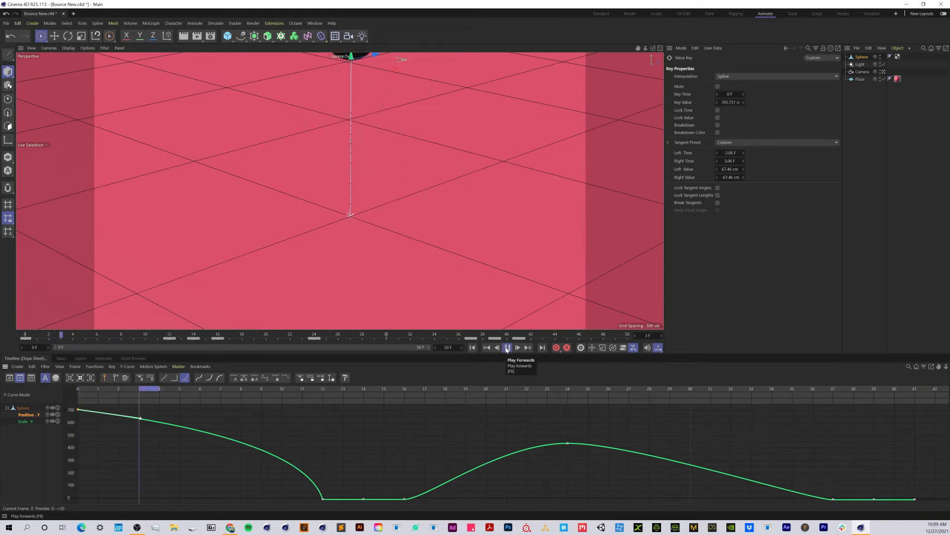
- Raise the frame 16 key's right tangent steeply and the frame 37 key's left tangent to about -2.73 F and 384 cm, breaking both tangents
drag(398, 490, 414, 507)
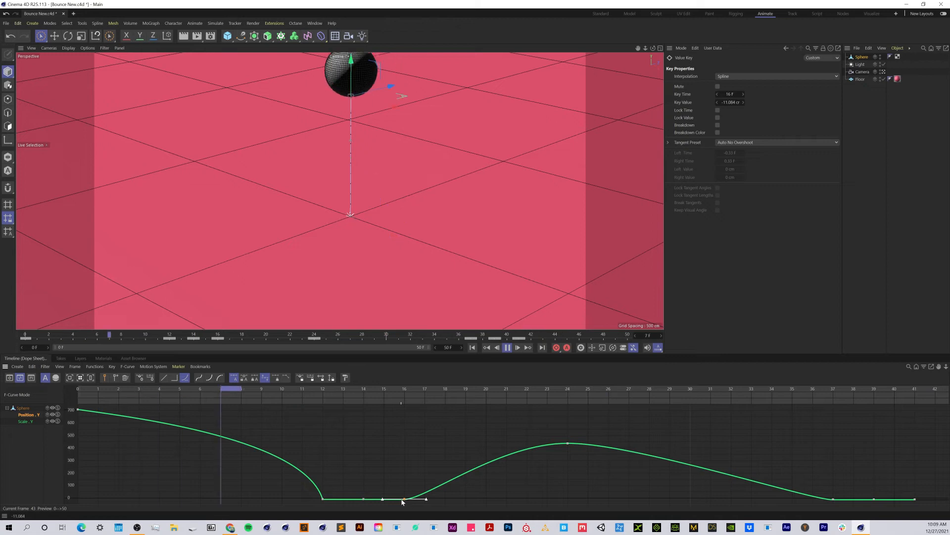
drag(428, 500, 435, 456)
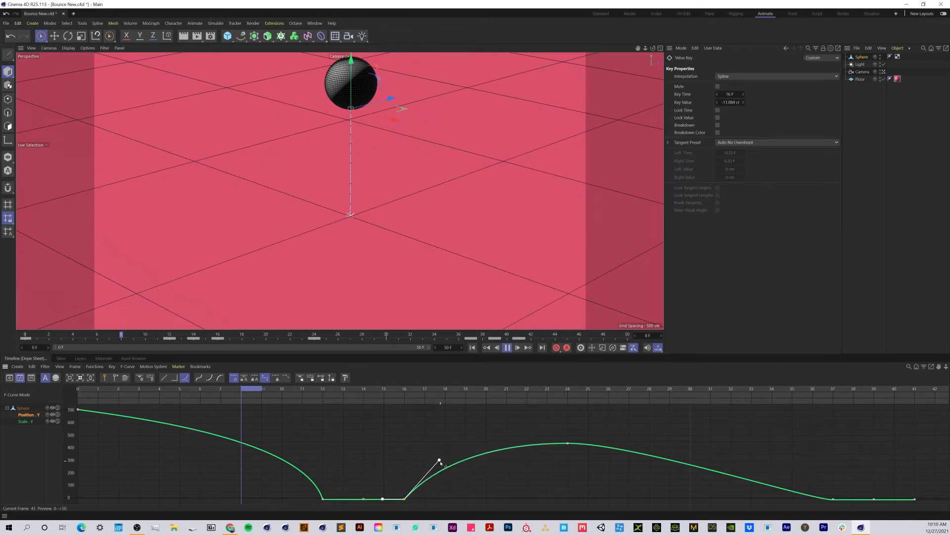
click(834, 499)
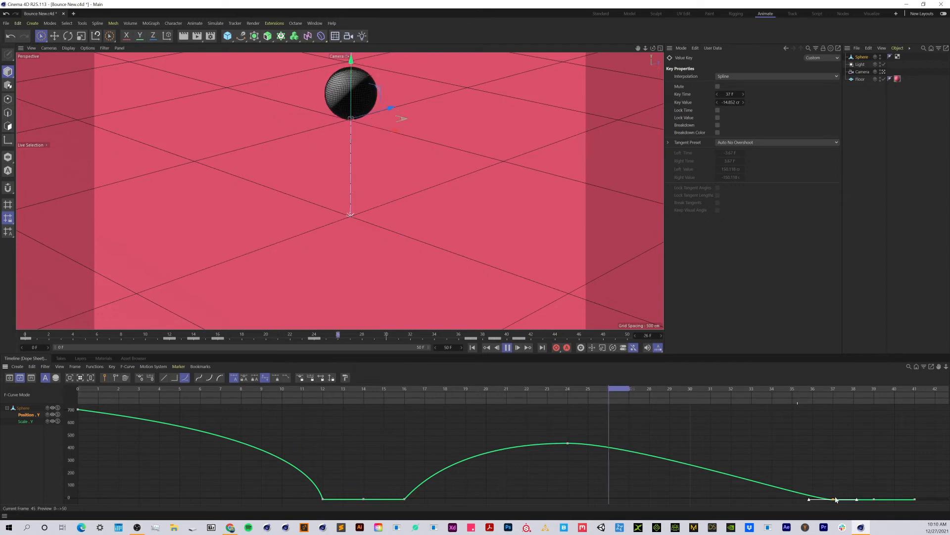
drag(809, 499, 776, 452)
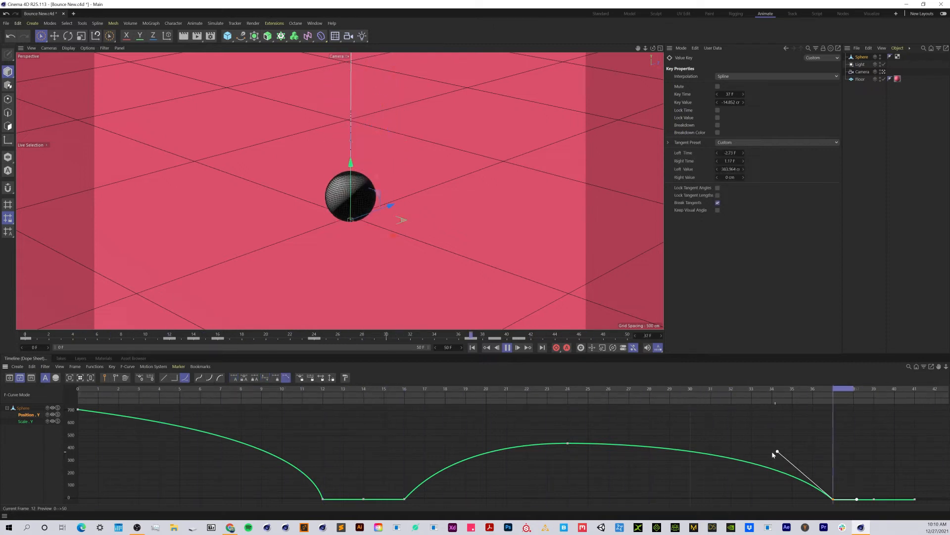
- Lengthen the tangents of the Position Y peak key at frame 24 to about 8.85 F and -8.9 cm for a longer hang time
click(567, 443)
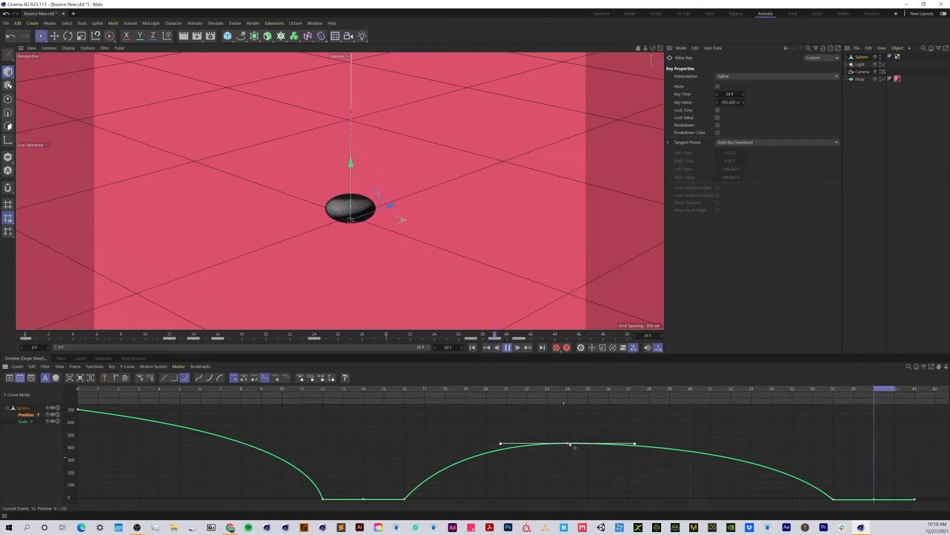
drag(632, 444, 698, 444)
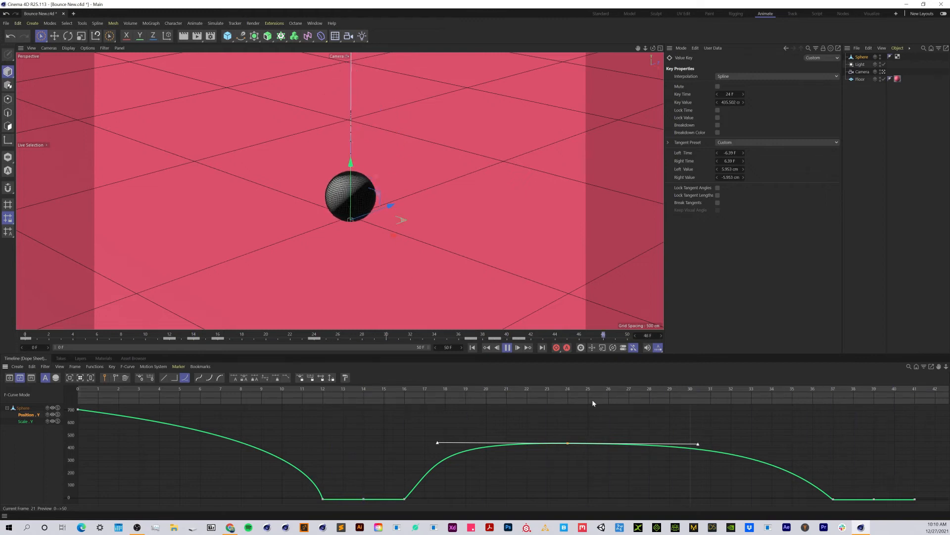
drag(698, 443, 754, 449)
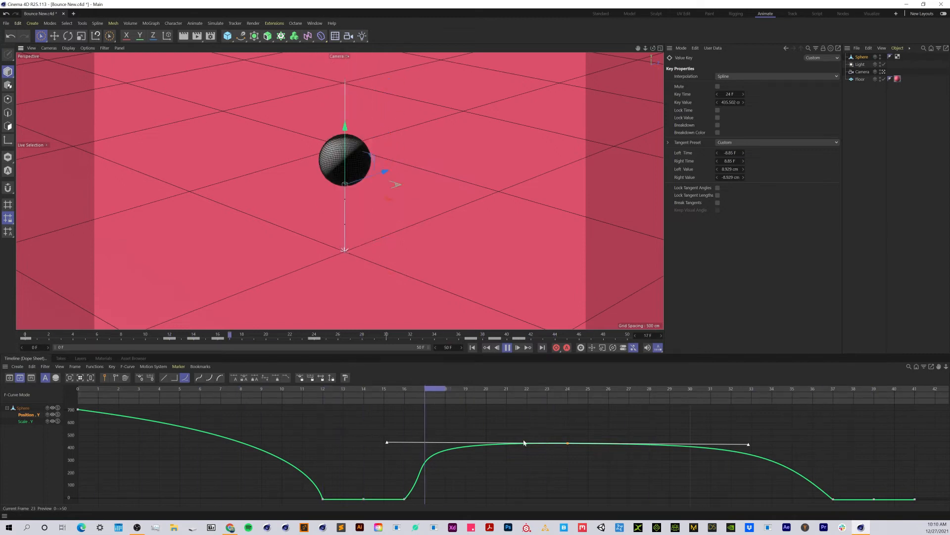
- Adjust the frame 16 key's right tangent to about 0.51 F and 160 cm and the frame 37 key's left tangent to about -2.61 F and 387 cm
click(405, 500)
drag(439, 461, 433, 469)
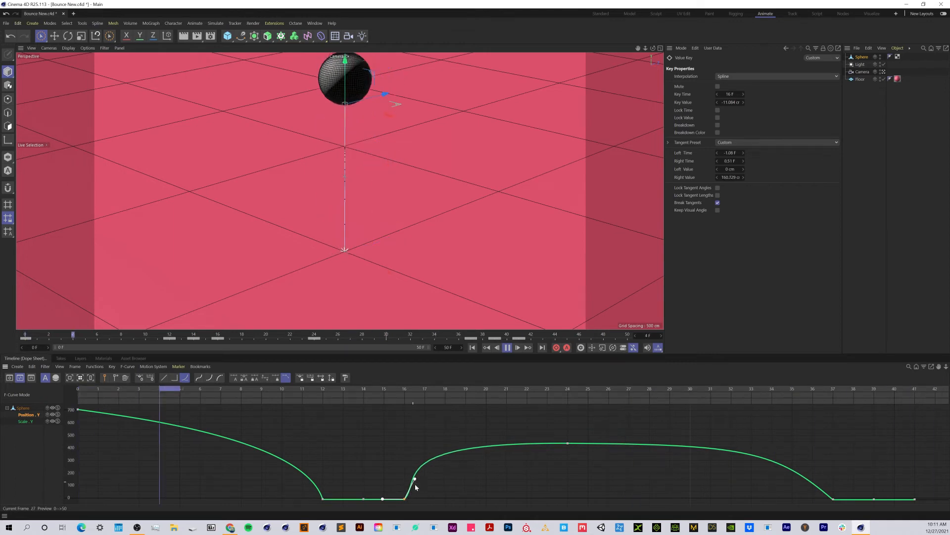
click(834, 498)
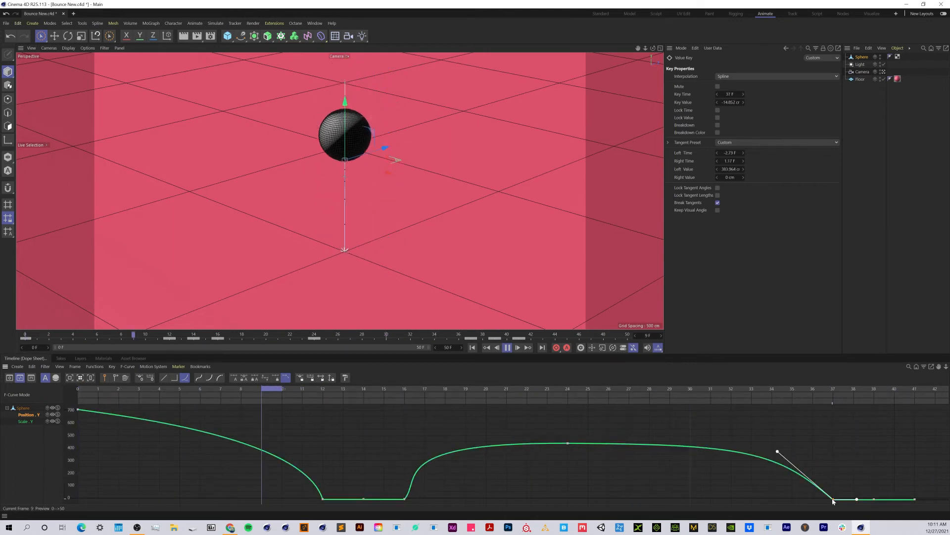
drag(778, 451, 781, 451)
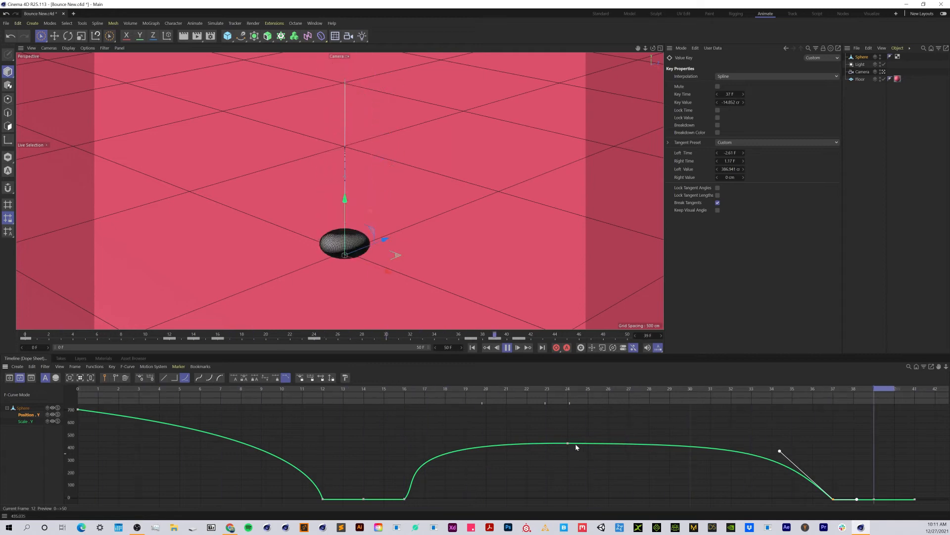
- Move the Position Y peak key from frame 24 to frame 26 at about 432.5 cm
drag(560, 434, 579, 461)
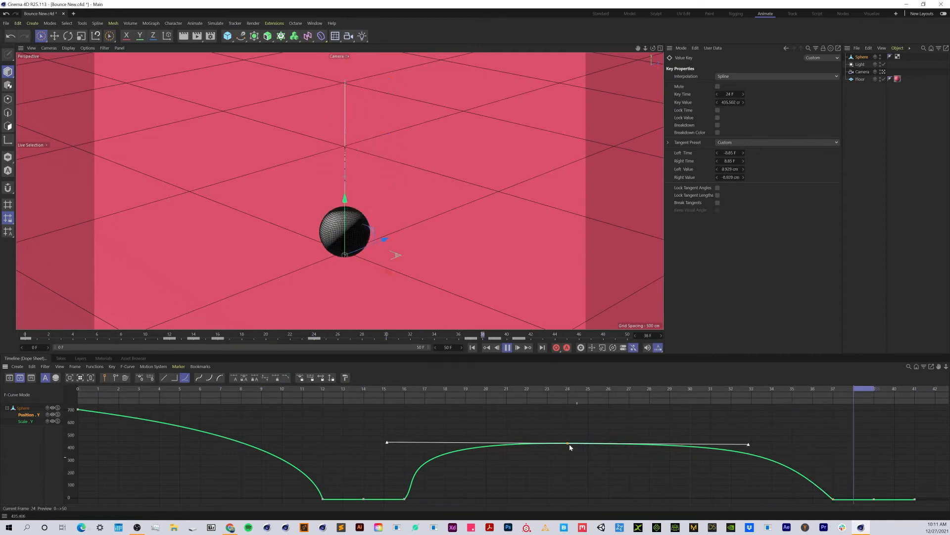
click(585, 441)
click(568, 441)
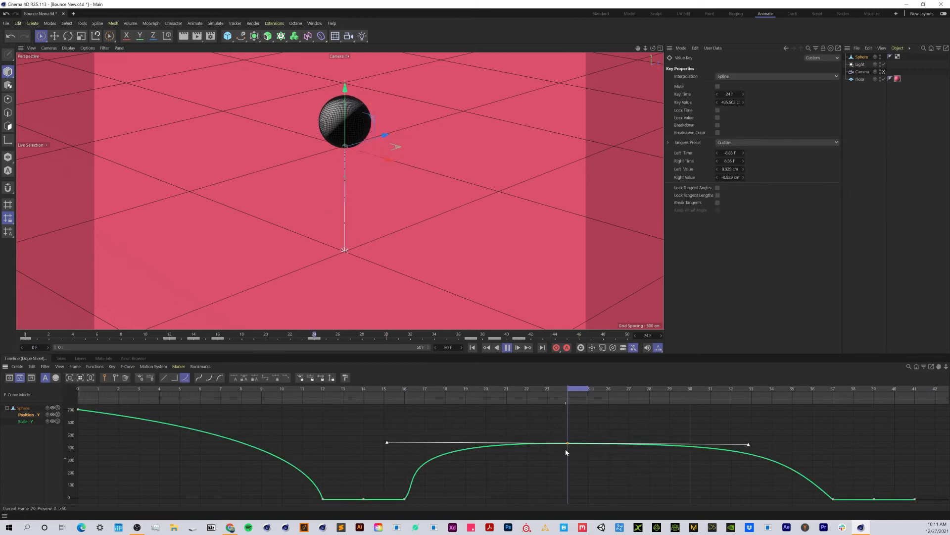
mouse_move(569, 442)
mouse_down()
mouse_move(614, 449)
mouse_move(605, 445)
mouse_up()
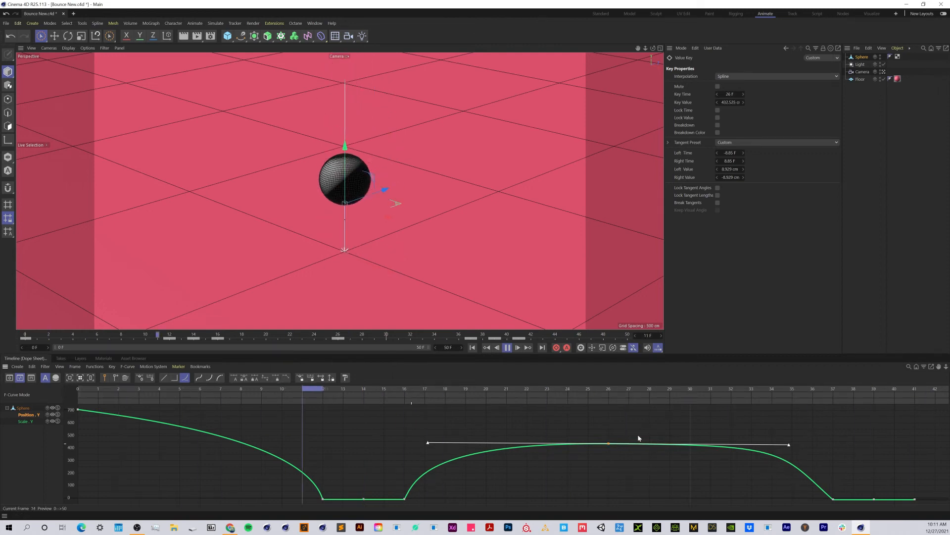
- Ease the start of the fall by setting the frame 0 Position Y key's right tangent to about 4.29 F and -5 cm
click(834, 499)
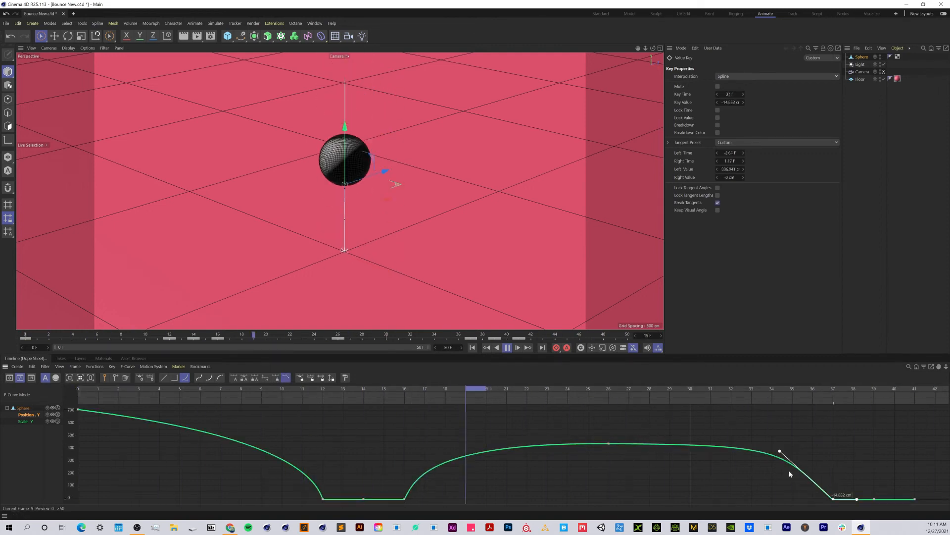
click(787, 453)
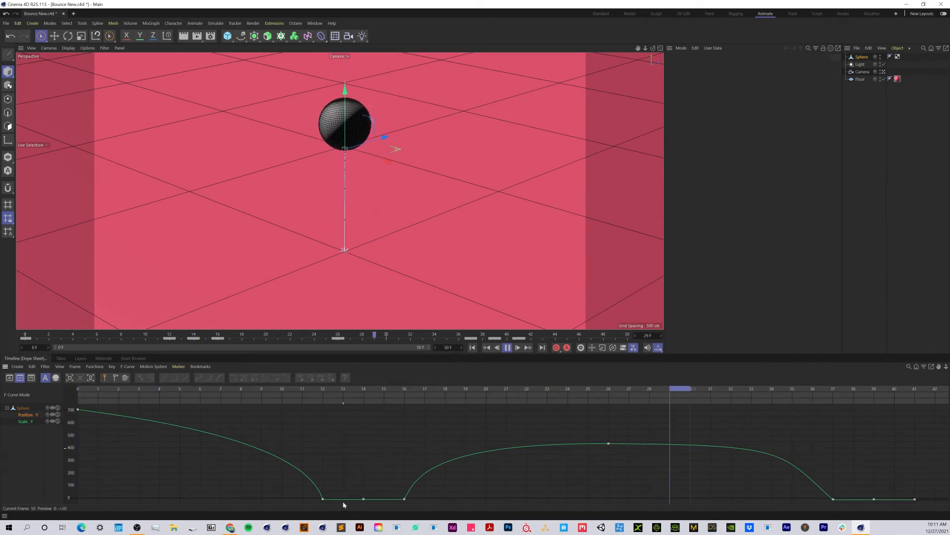
click(78, 409)
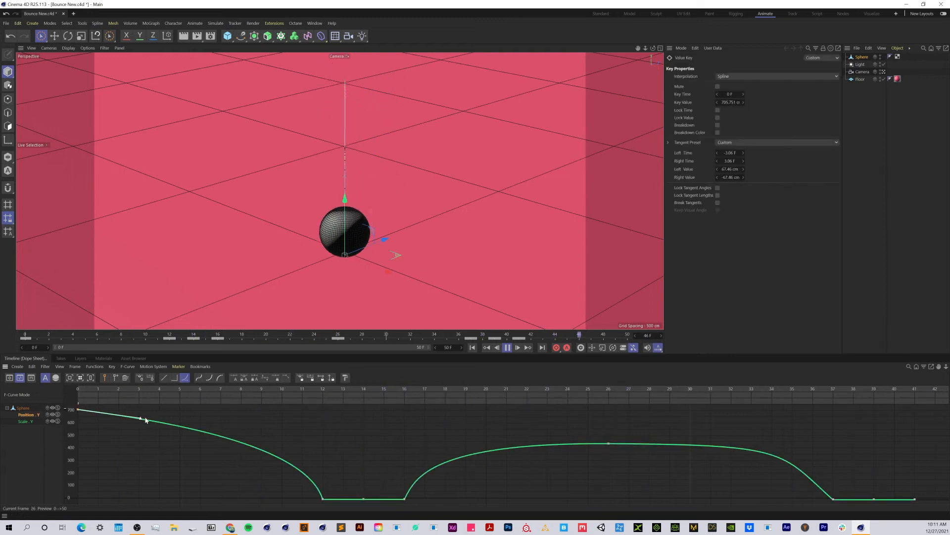
drag(141, 419, 165, 411)
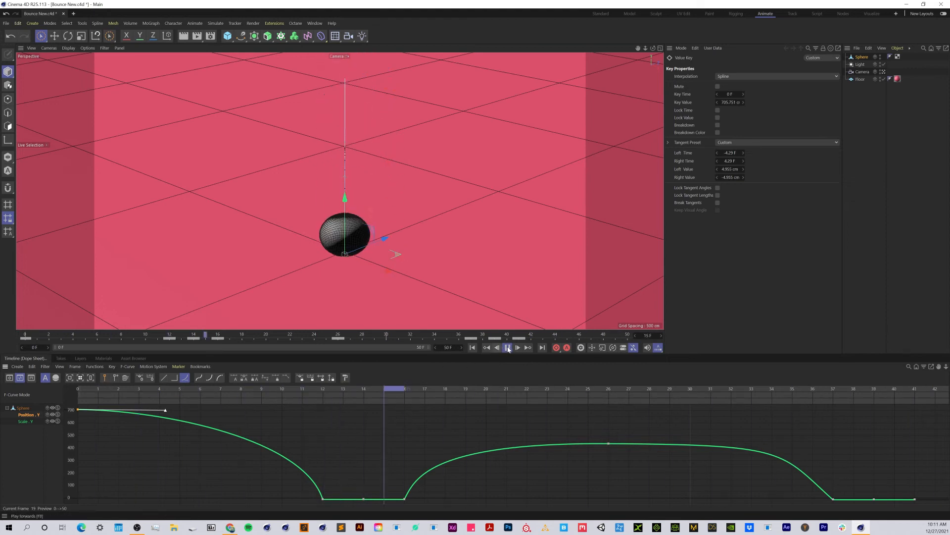
- At frame 0, raise the sphere to a Y position of about 849 cm and update its Position Y keyframe
drag(139, 387, 75, 389)
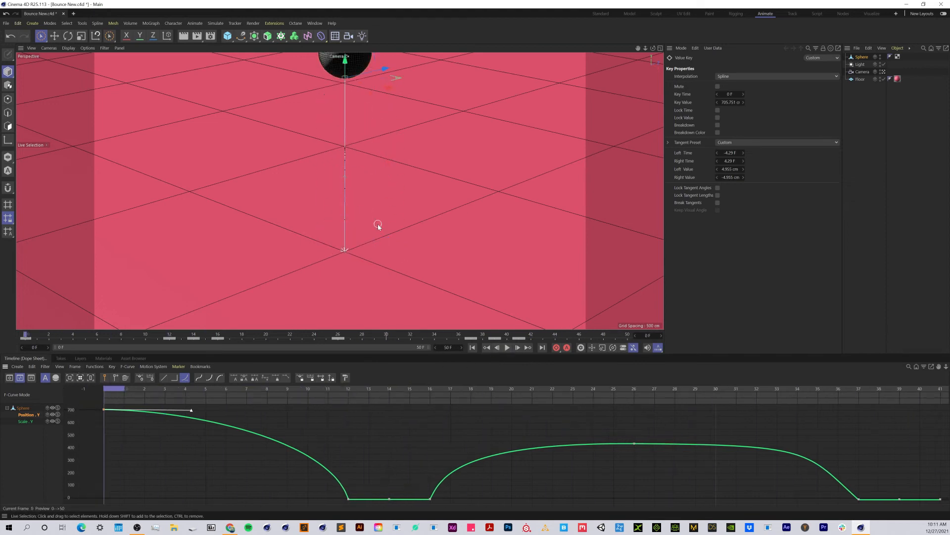
mouse_move(350, 67)
mouse_down()
mouse_move(350, 50)
mouse_move(349, 61)
mouse_up()
click(864, 57)
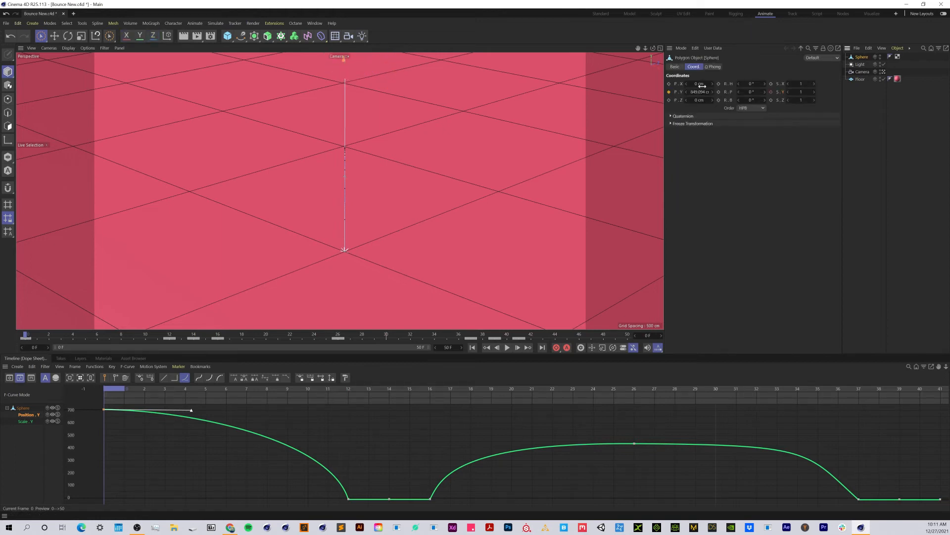
click(669, 92)
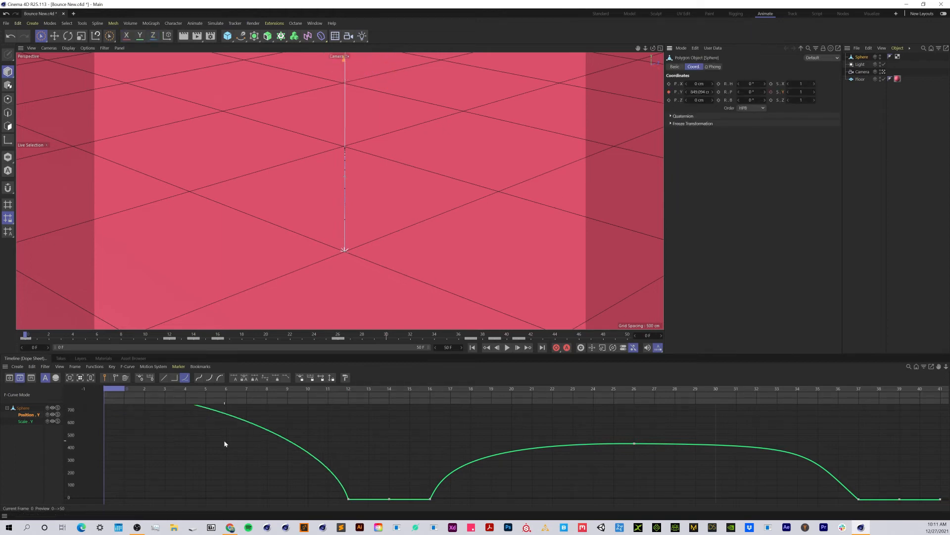
key(h)
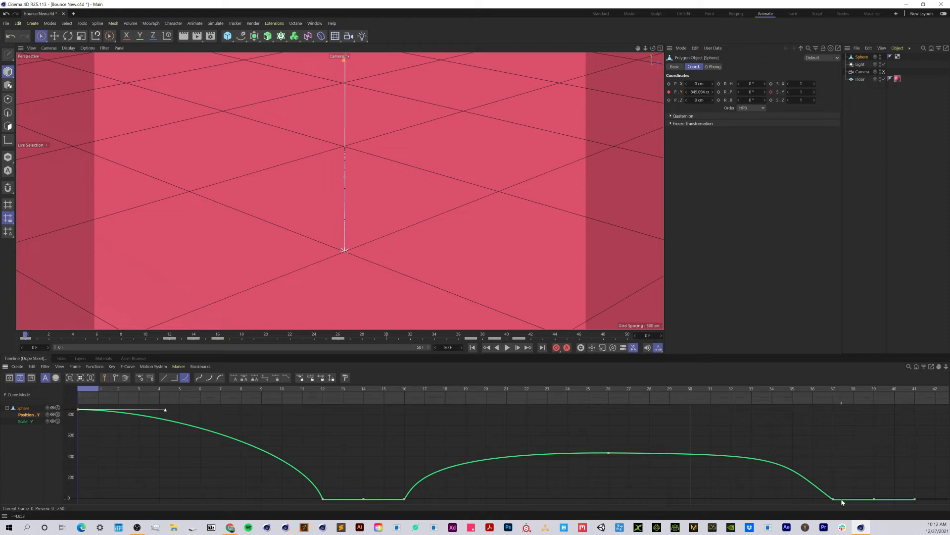
- On the Scale Y curve, set the frame 12 key's right tangent to 0 F and about -0.39 so the squash starts abruptly
click(23, 421)
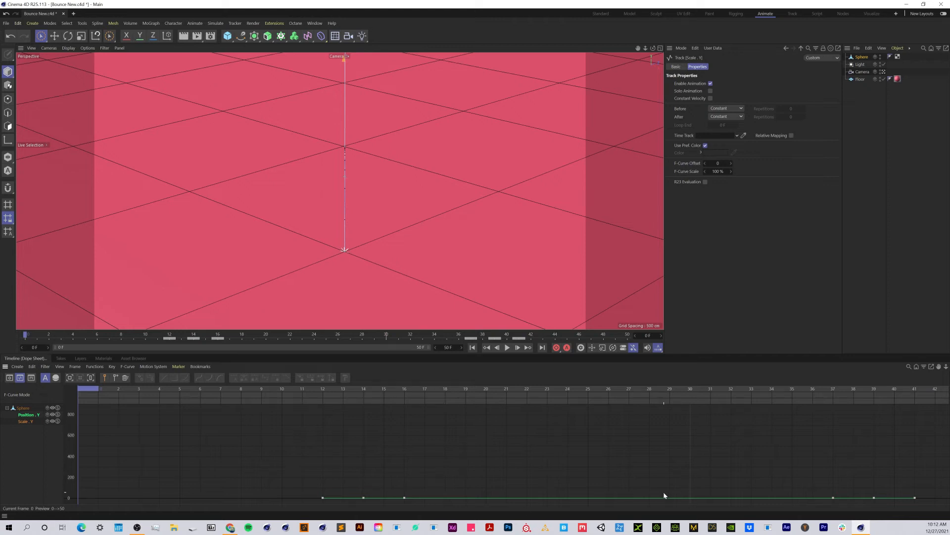
key(h)
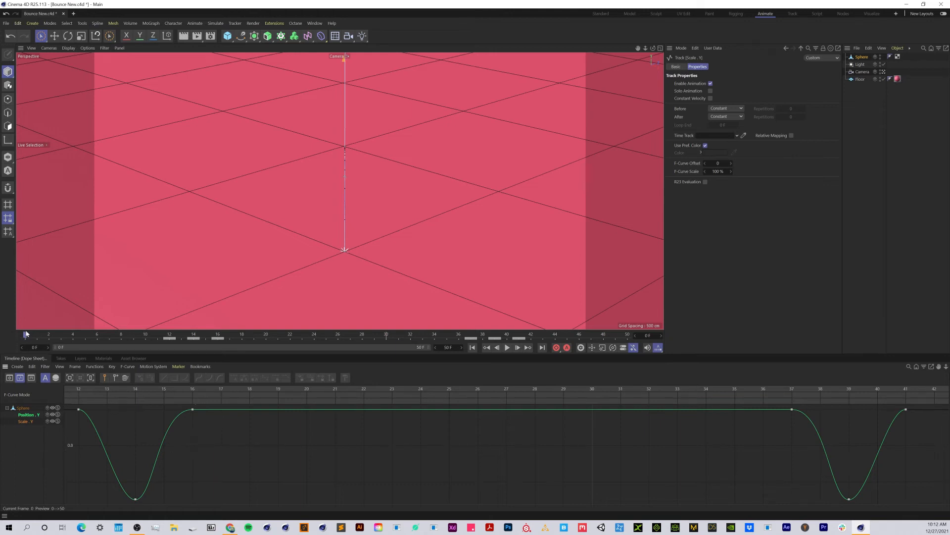
drag(26, 335, 168, 342)
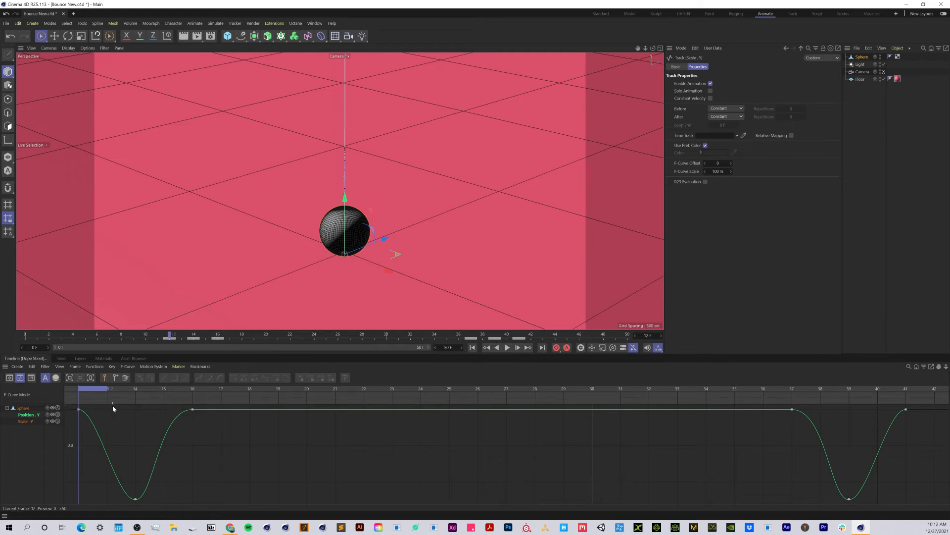
click(79, 409)
drag(97, 410, 79, 481)
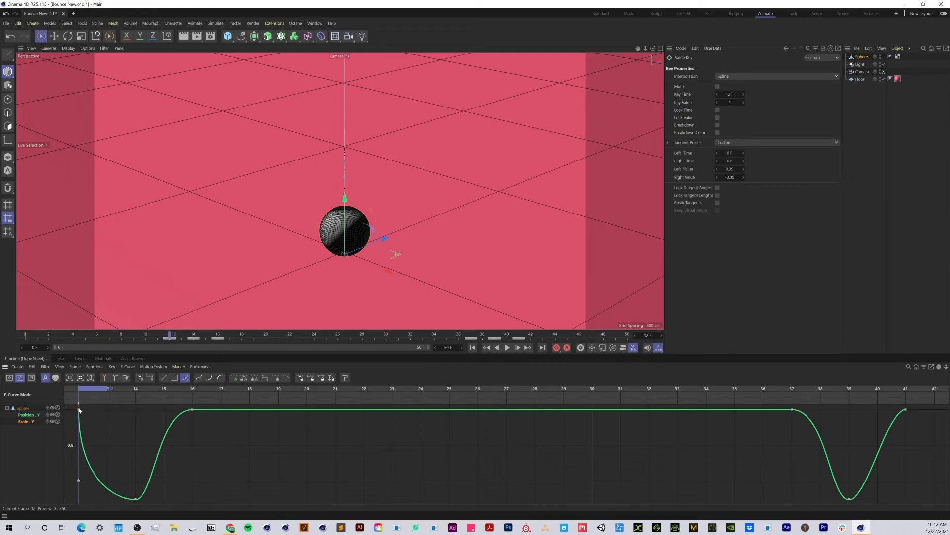
- On the Scale Y curve, lengthen the frame 14 key's tangents to about 1.26 F and the frame 16 key's to about 1.95 F
click(136, 499)
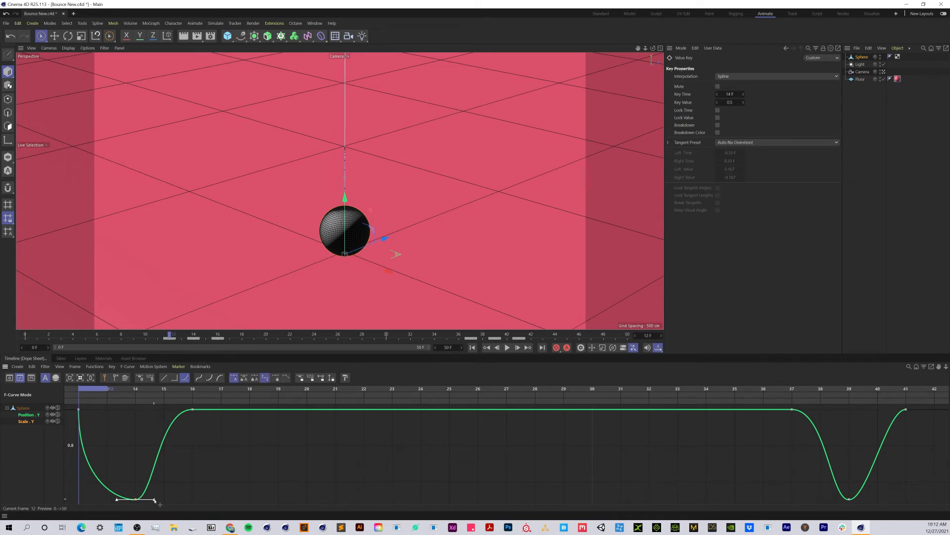
drag(155, 500, 171, 468)
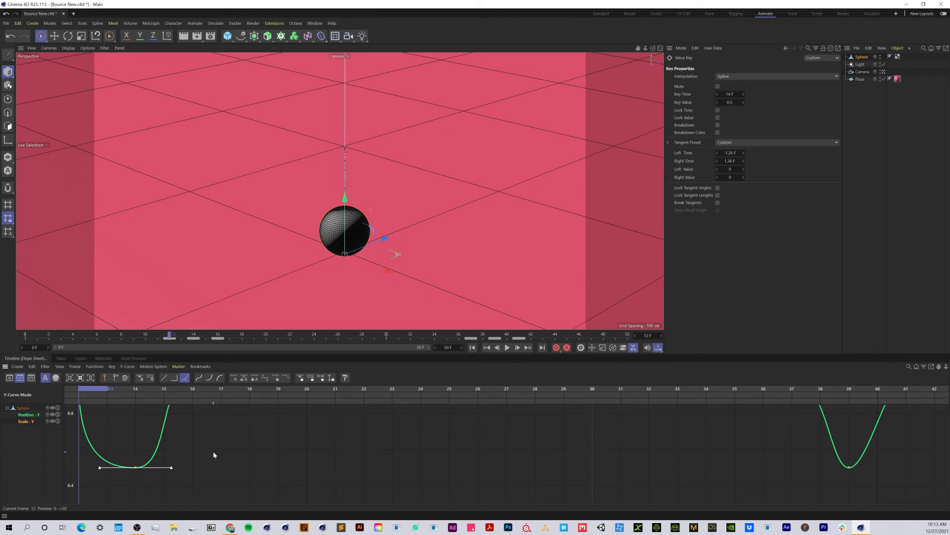
scroll(227, 448, up, 2)
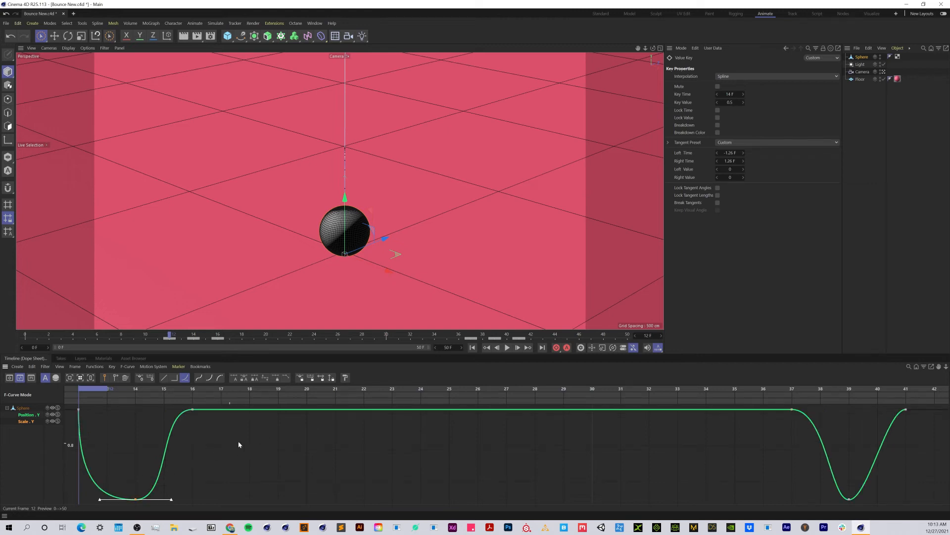
click(192, 410)
drag(89, 390, 137, 411)
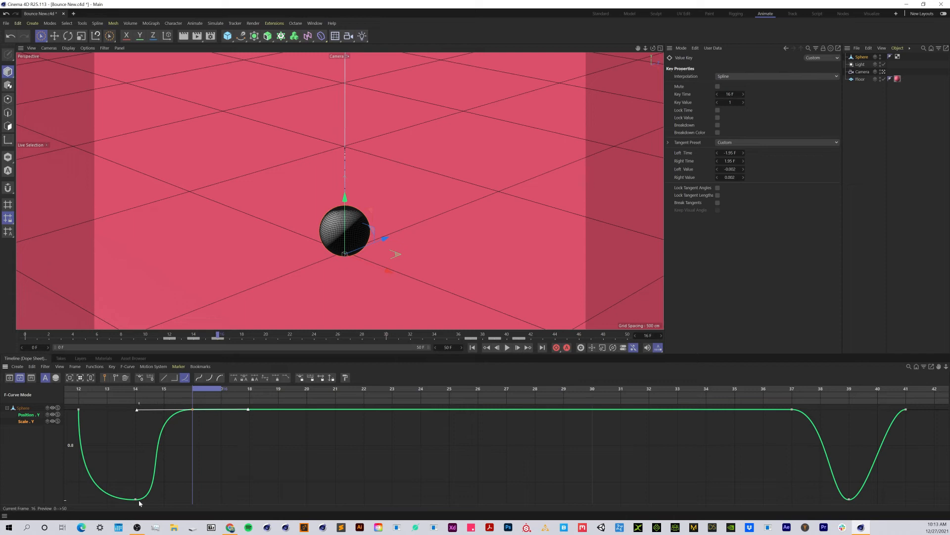
click(473, 347)
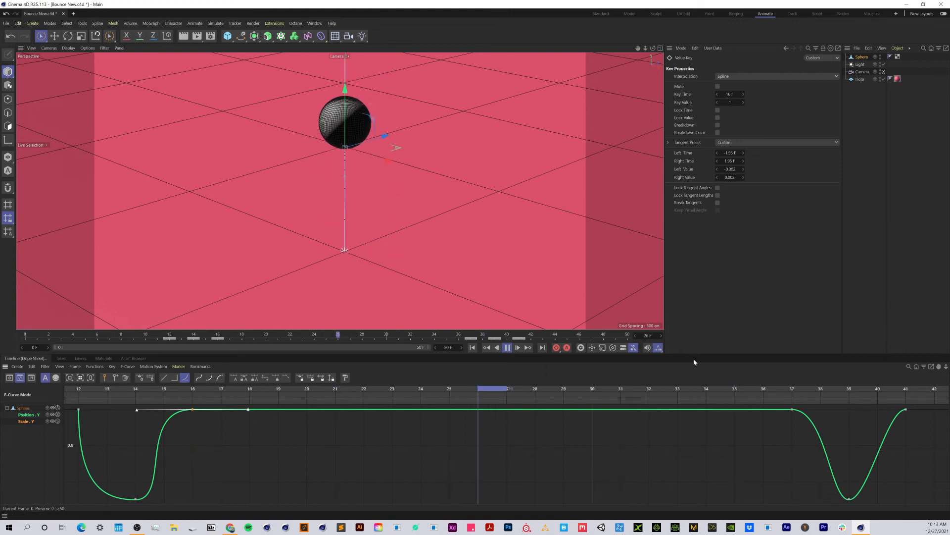
- On the Scale Y curve, break the frame 37 key's right tangent to 0 F and about -0.312, and lengthen the frame 41 key's left tangent
click(792, 409)
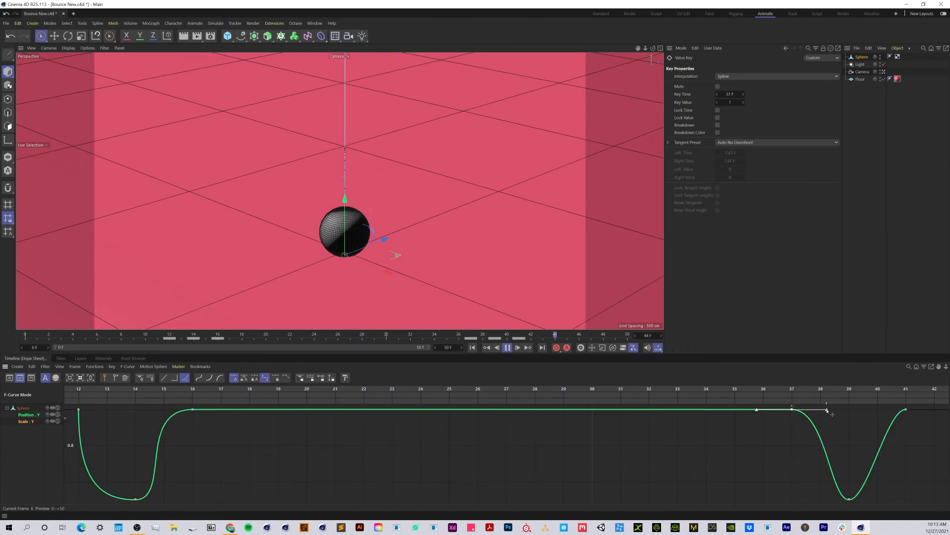
drag(827, 411, 796, 468)
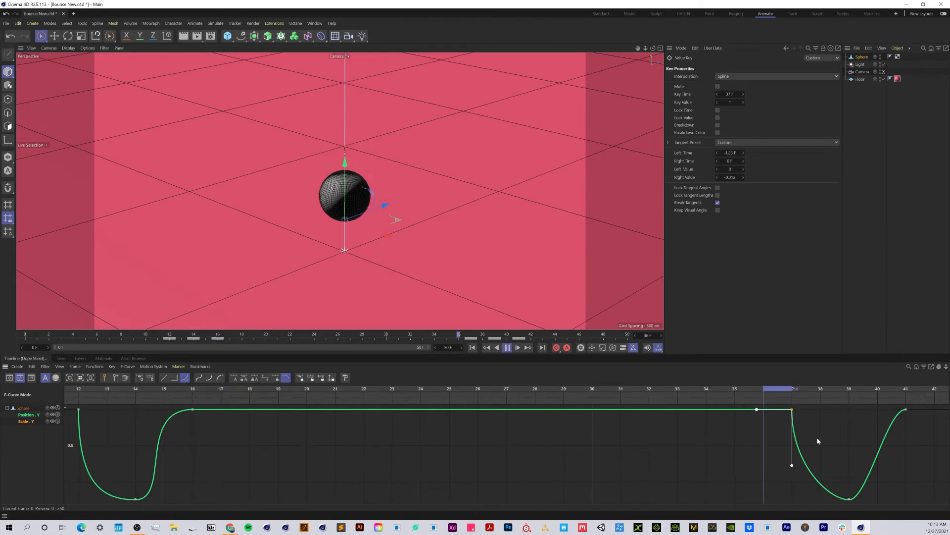
click(906, 410)
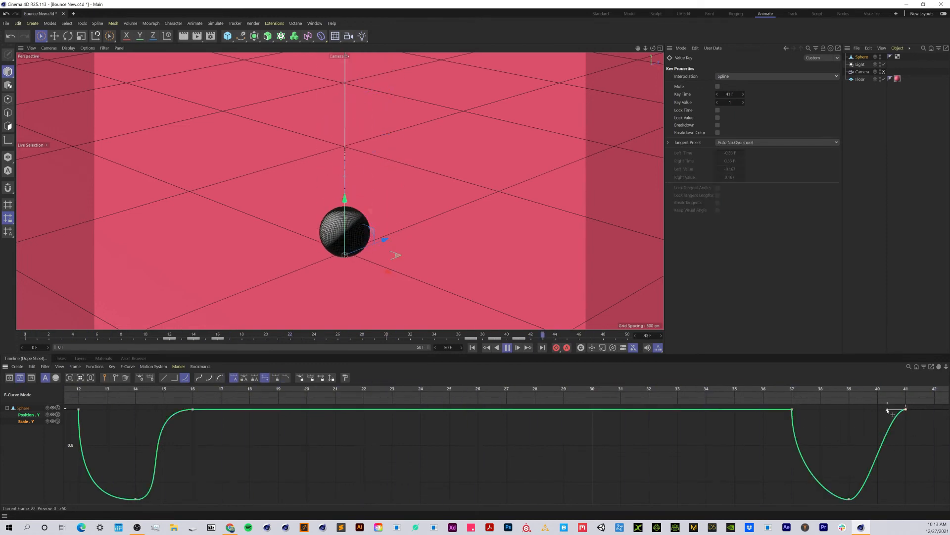
drag(887, 409, 838, 410)
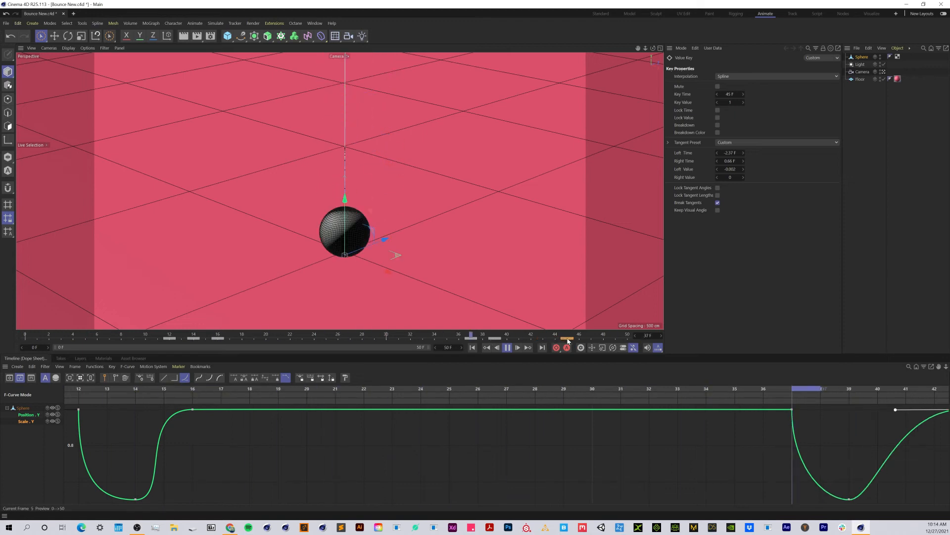
- Retime the second squash by moving its lowest Scale Y key to frame 40 and its recovery key to frame 47
click(505, 338)
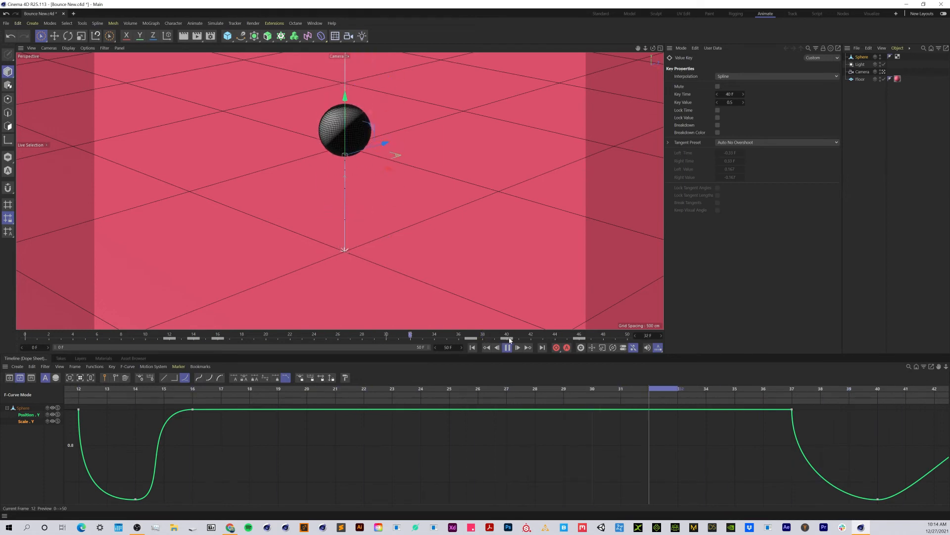
click(603, 338)
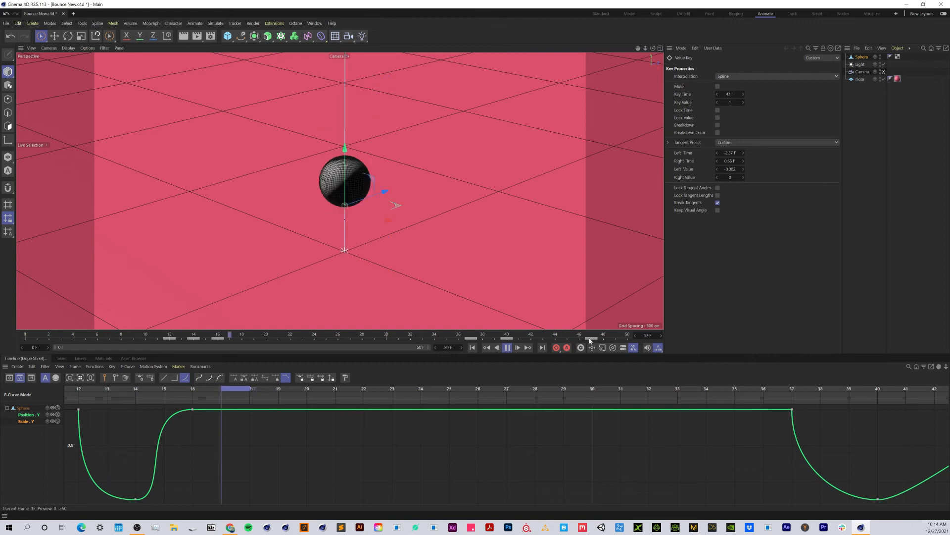
click(561, 444)
- Ease the second squash's recovery by setting the frame 47 Scale Y key's left tangent to about -5.64 F and 0.002
key(h)
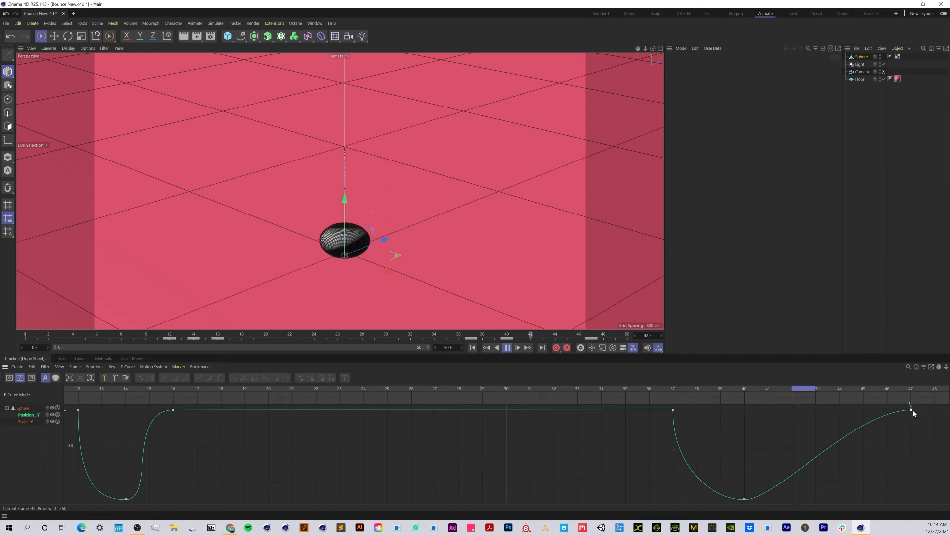
drag(913, 409, 776, 411)
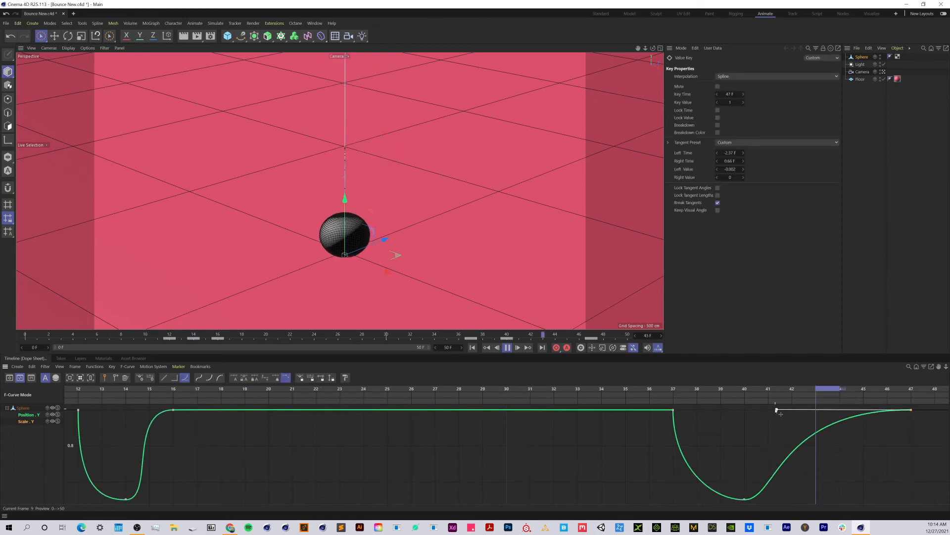
key(o)
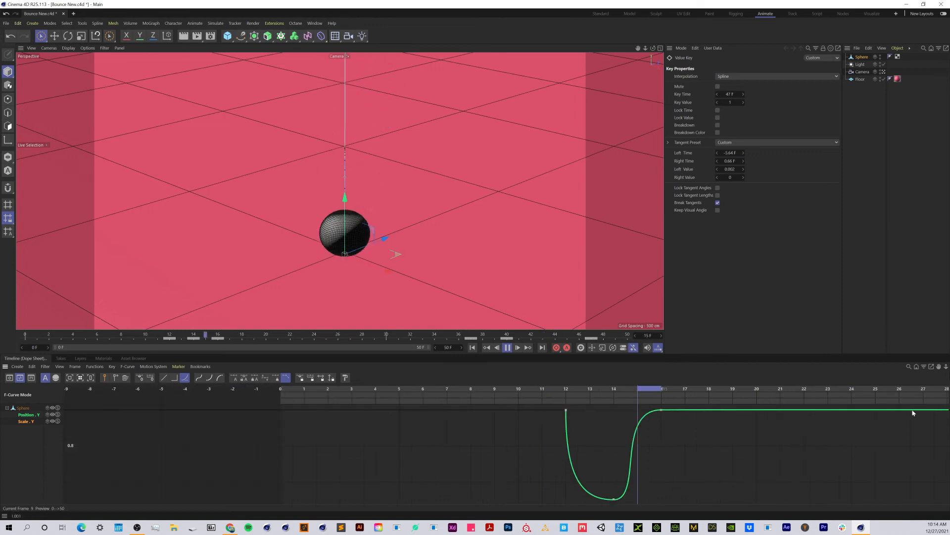
key(h)
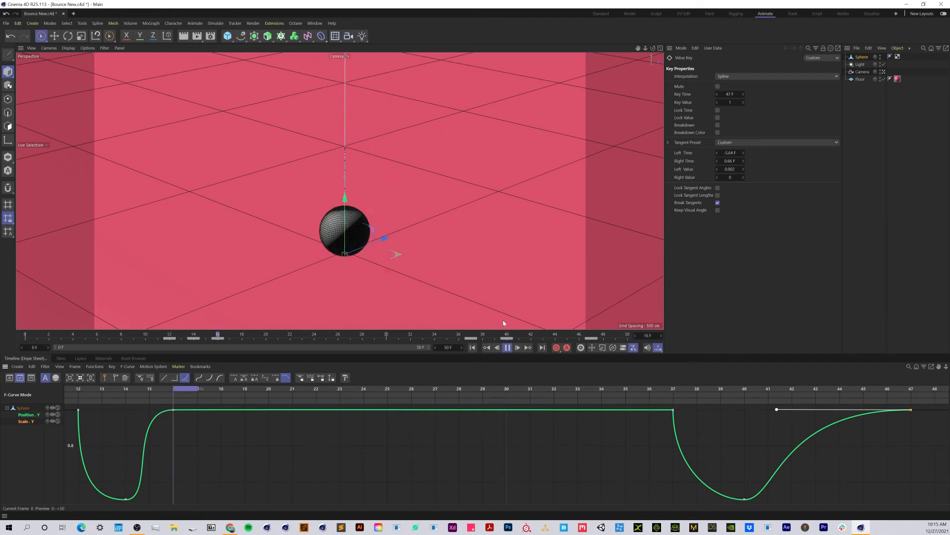
click(509, 348)
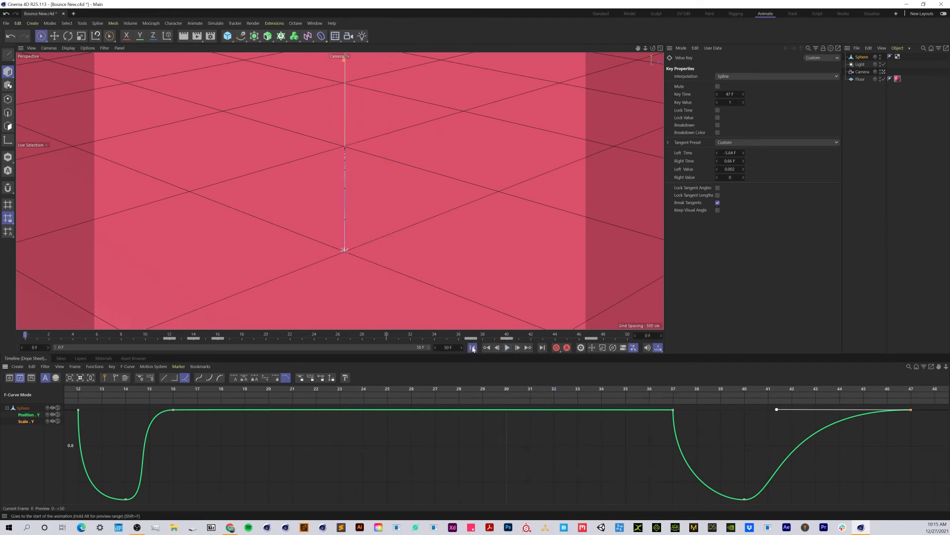
- At frame 9, stretch the sphere to a Y scale of 1.33 and keyframe its Scale Y
click(857, 57)
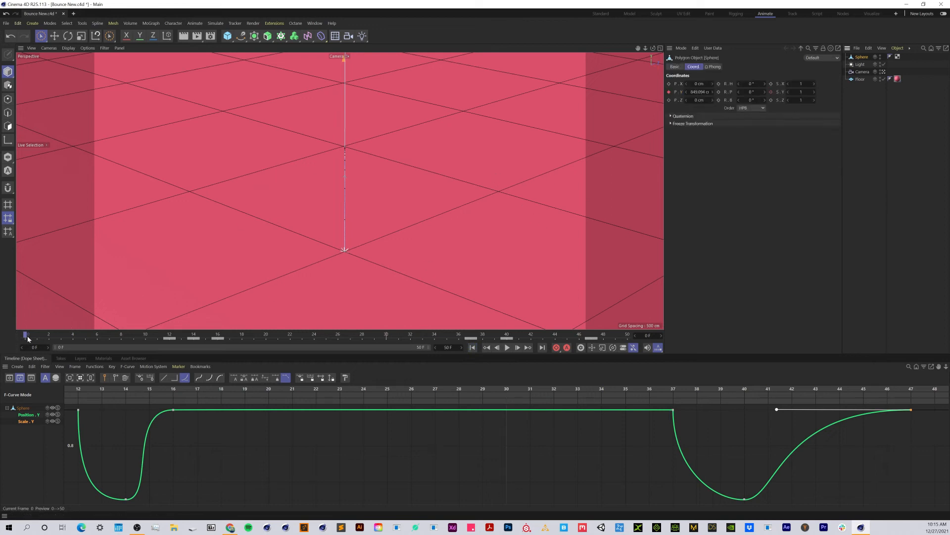
drag(89, 340, 120, 345)
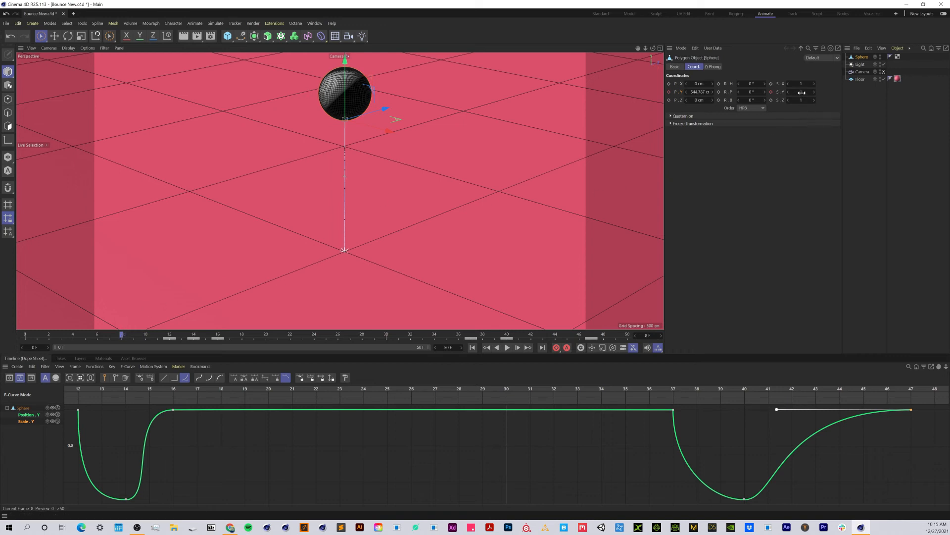
mouse_move(122, 336)
mouse_down()
mouse_move(102, 335)
mouse_move(166, 346)
mouse_move(133, 346)
mouse_up()
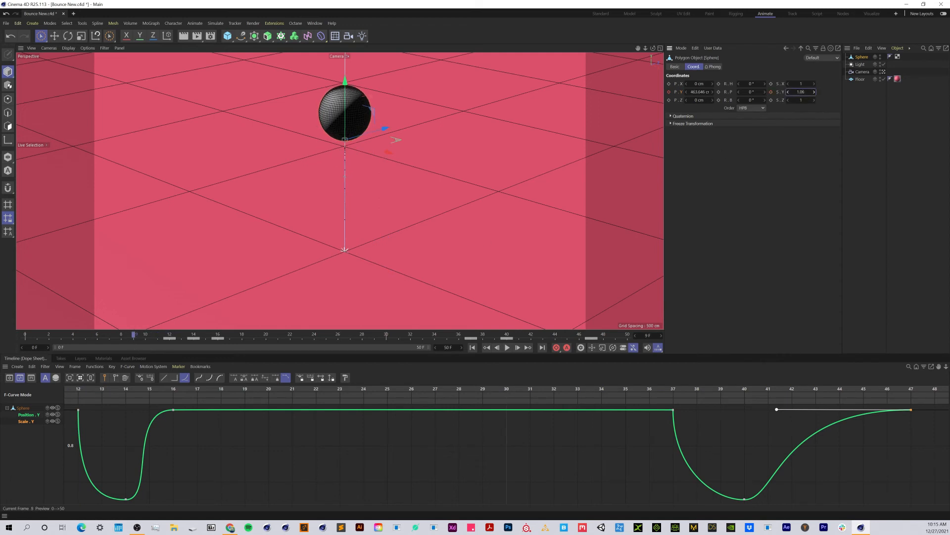
drag(814, 92, 815, 84)
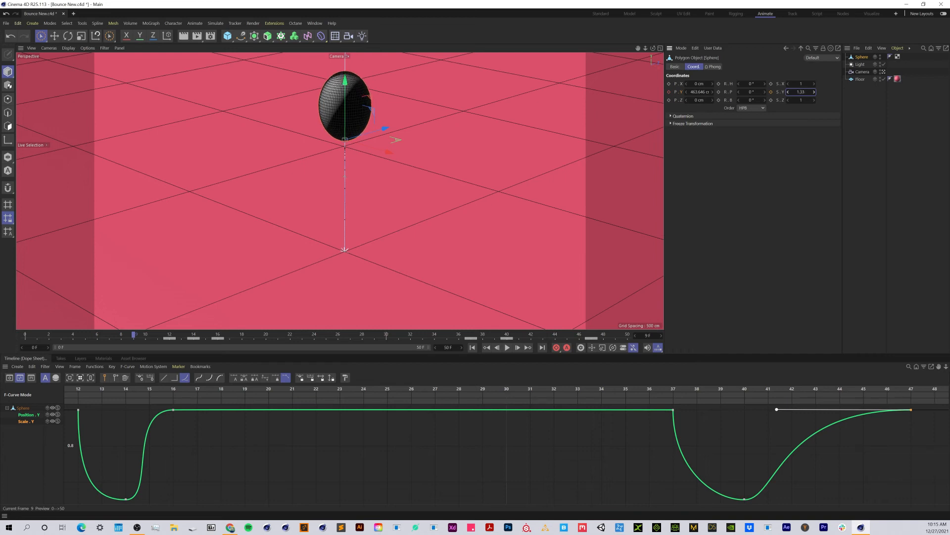
click(771, 92)
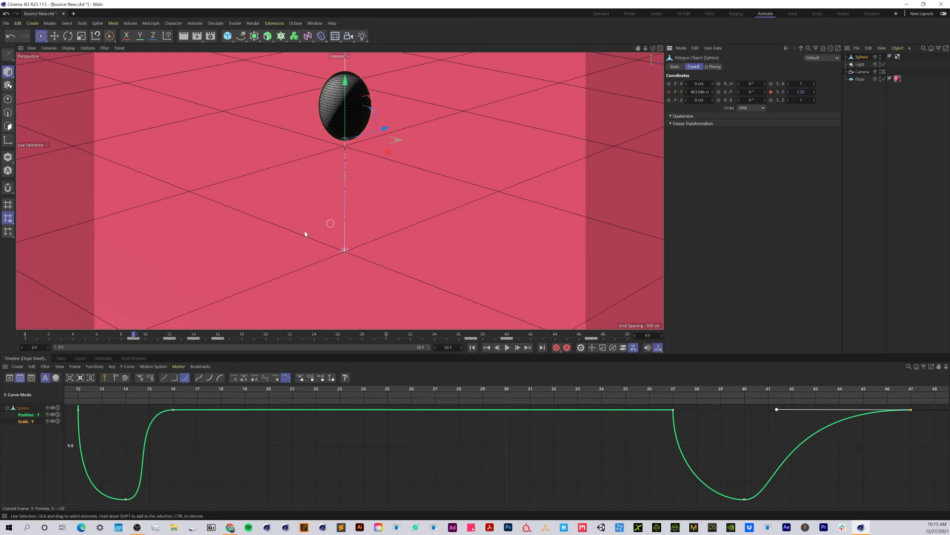
- Move the stretch keyframe from frame 9 to frame 11 and play the animation from the start
drag(137, 340, 178, 340)
click(158, 337)
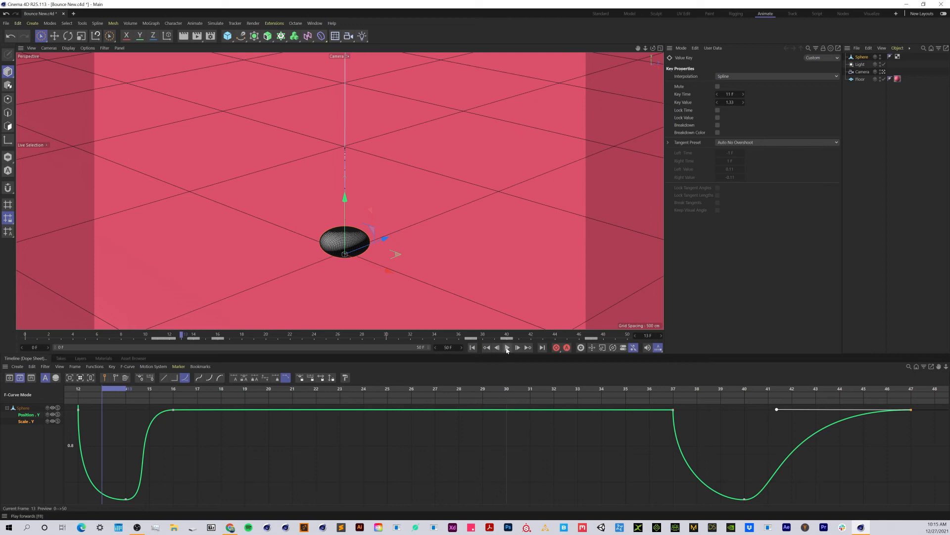
click(472, 347)
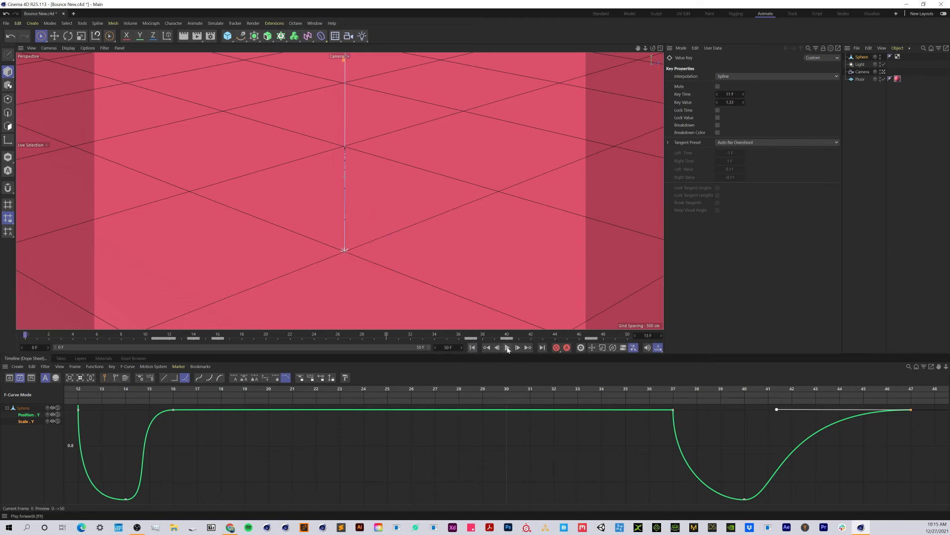
click(507, 348)
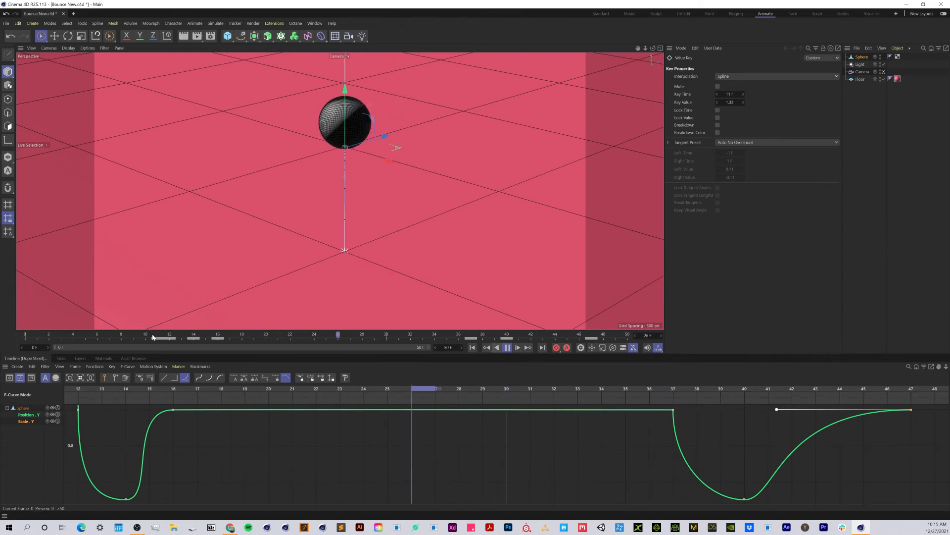
- At frame 19, stretch the rising sphere to a Y scale of about 1.321 and keyframe its Scale Y
drag(154, 336, 325, 349)
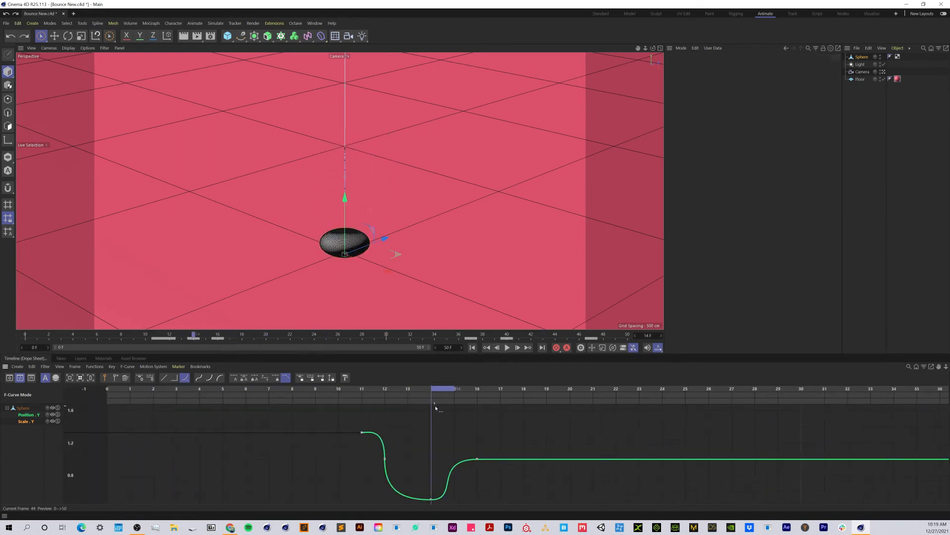
drag(436, 407, 521, 402)
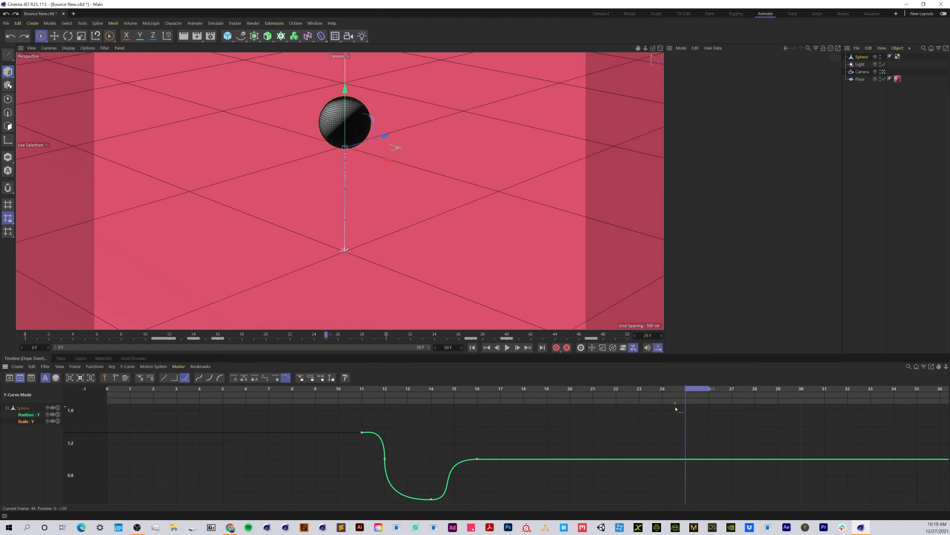
drag(796, 404, 547, 438)
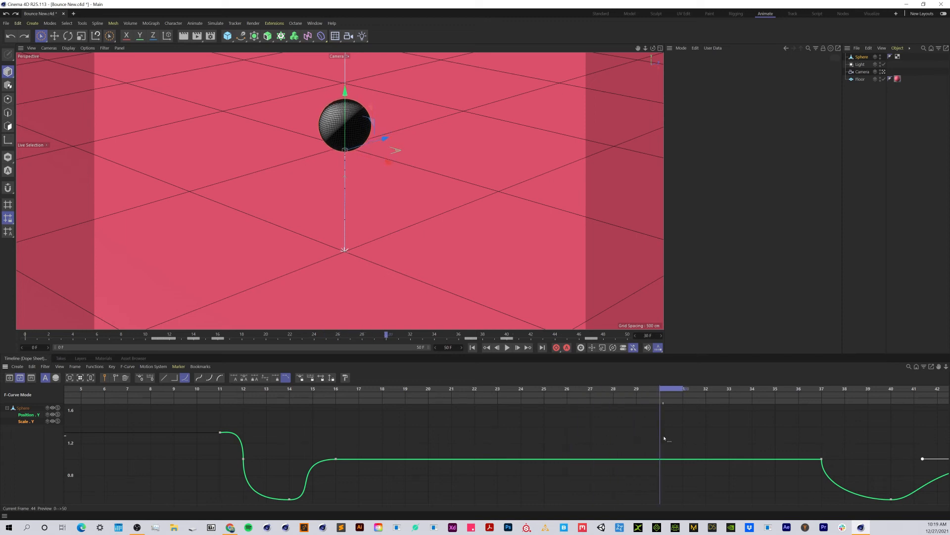
drag(710, 444, 414, 458)
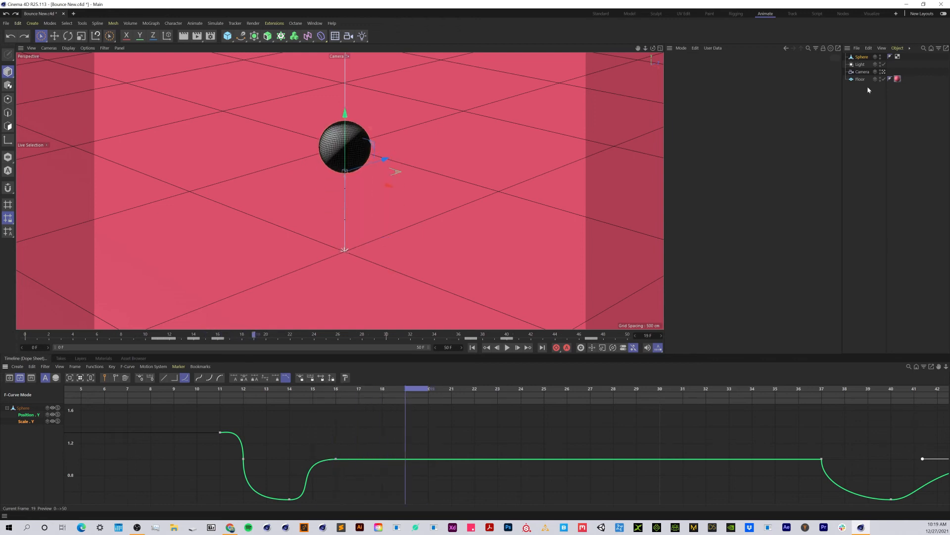
click(865, 57)
drag(804, 92, 820, 92)
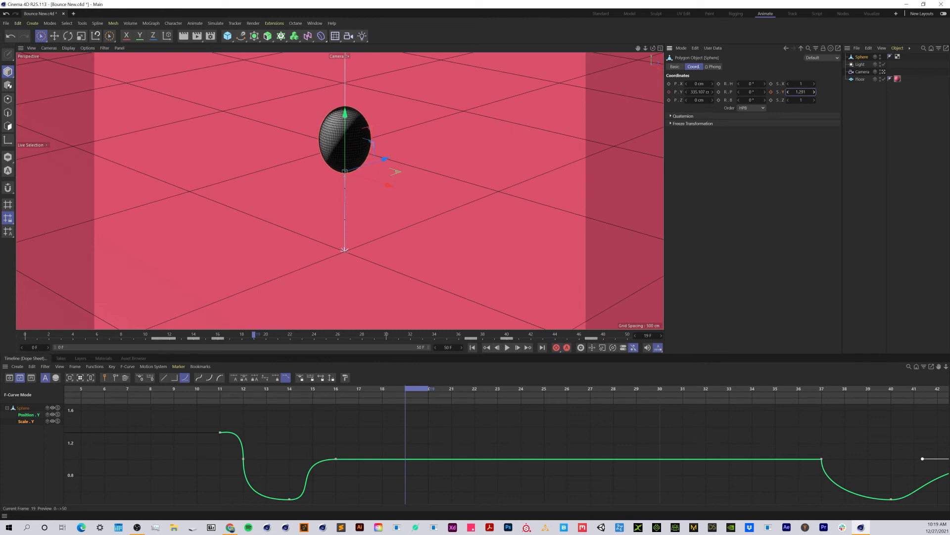
click(771, 92)
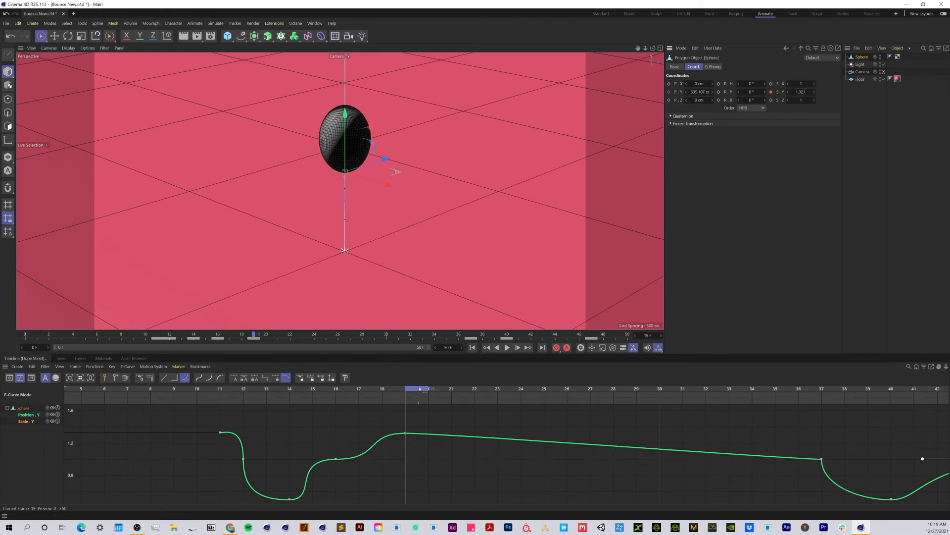
- Keyframe the sphere's Y scale at 1 on frames 25 and 33 to hold its round shape around the peak
drag(420, 390, 569, 391)
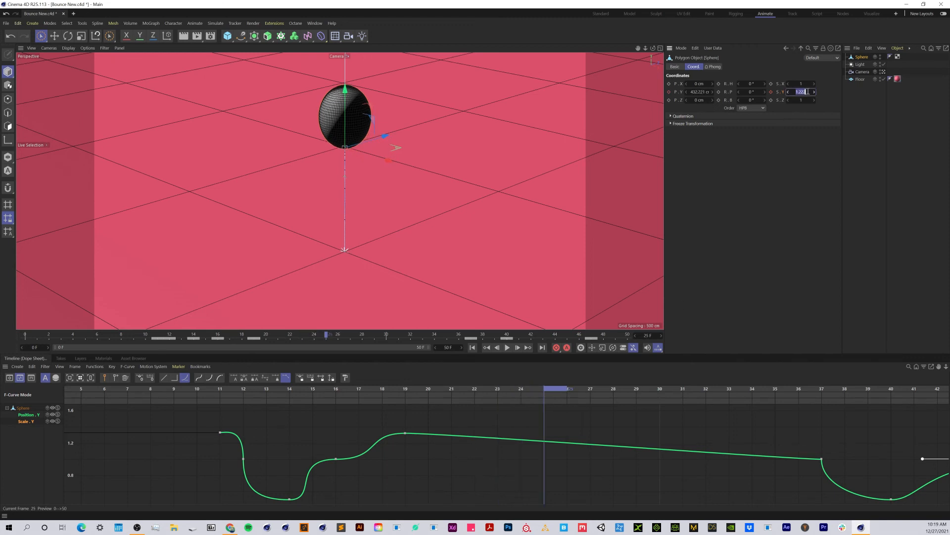
key(Return)
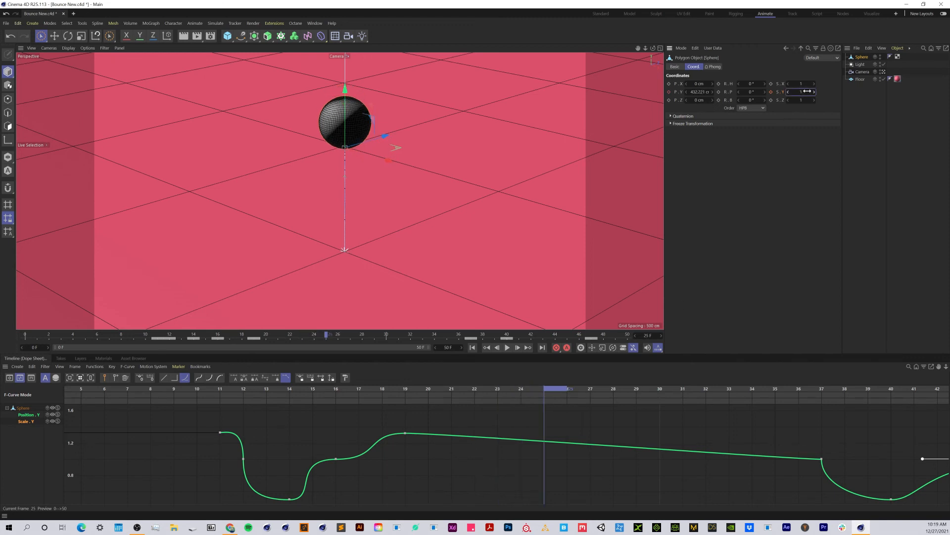
click(771, 92)
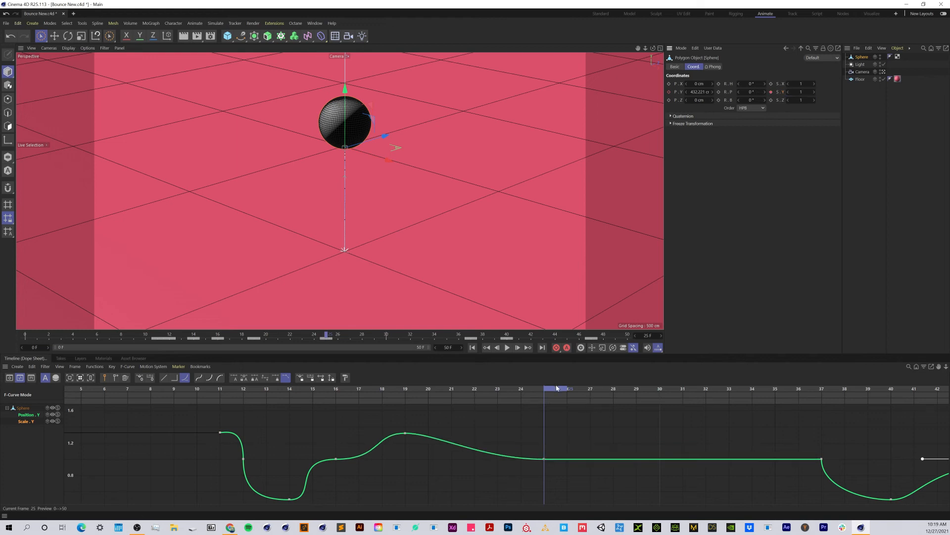
drag(568, 390, 764, 390)
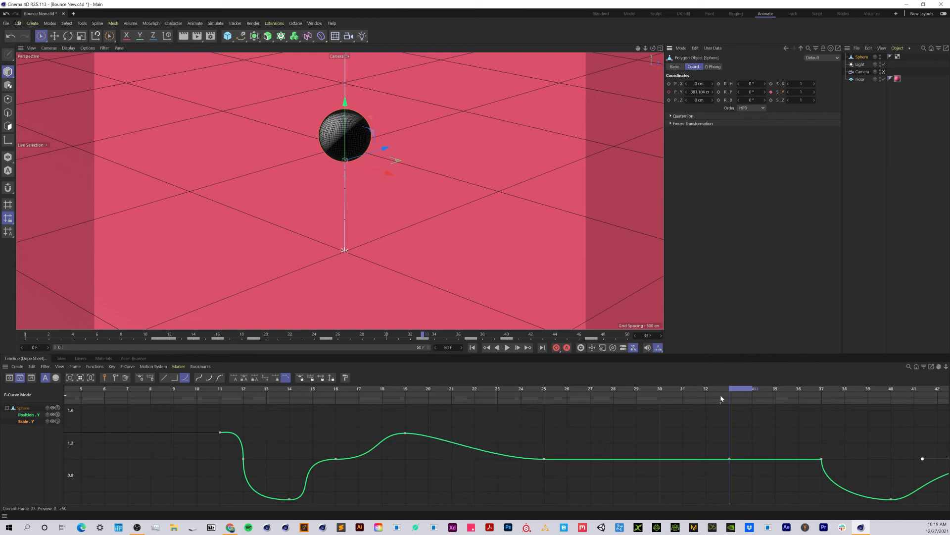
- At frame 36, stretch the falling sphere to a Y scale of 1.51 and keyframe its Scale Y
drag(742, 391, 826, 392)
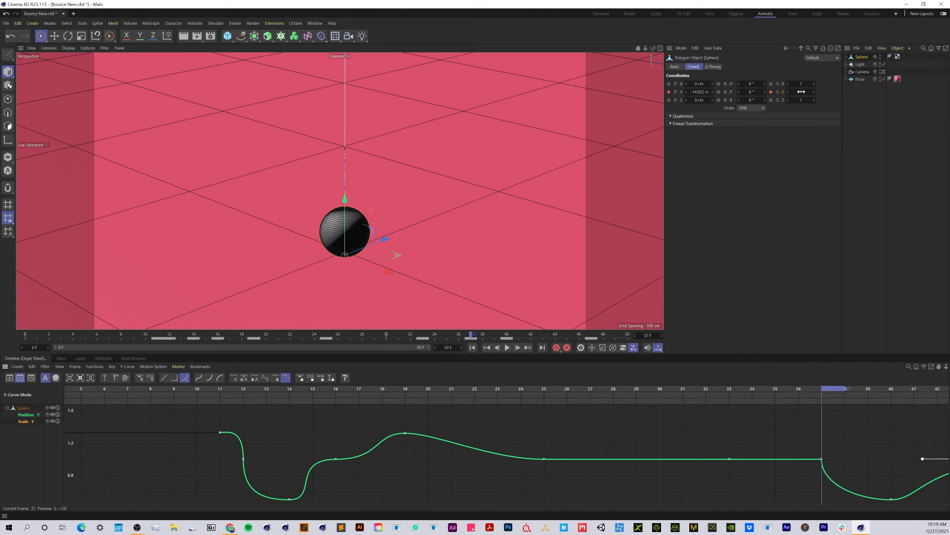
drag(821, 394, 809, 396)
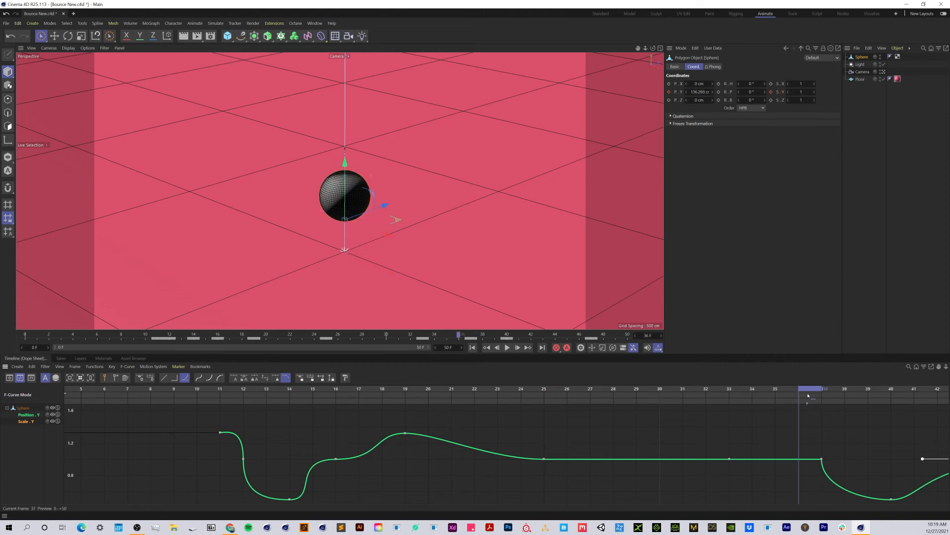
drag(800, 91, 832, 91)
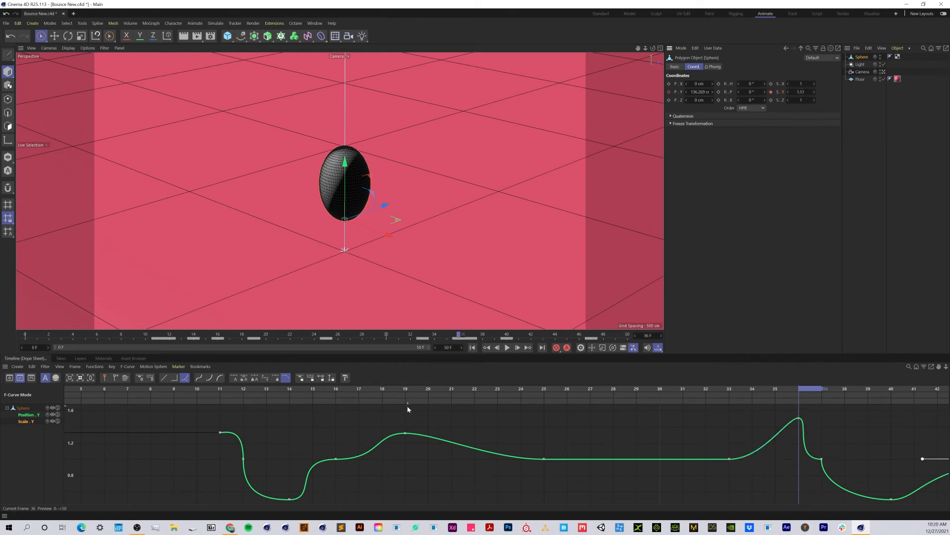
- Play the animation and review the stretch timing around the second bounce against the Scale Y curve
click(344, 390)
click(507, 348)
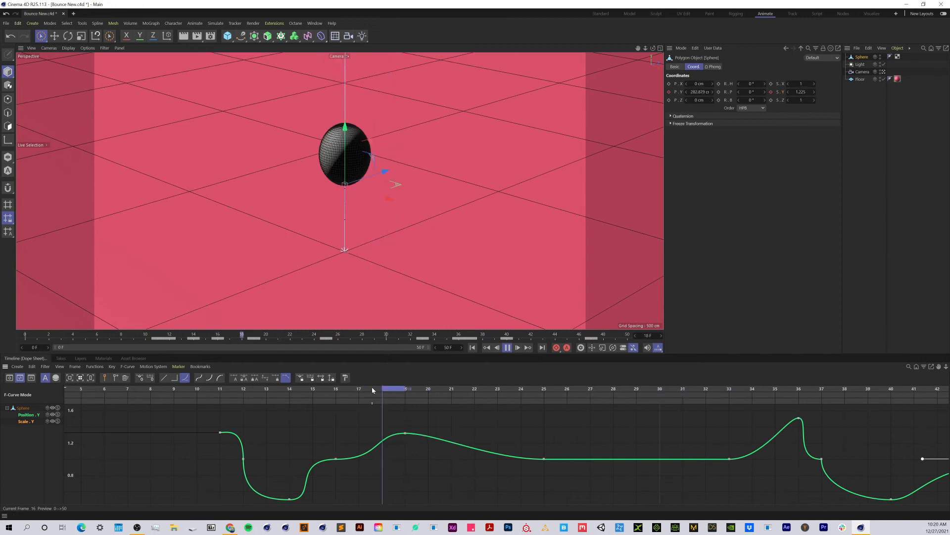
drag(372, 387, 454, 397)
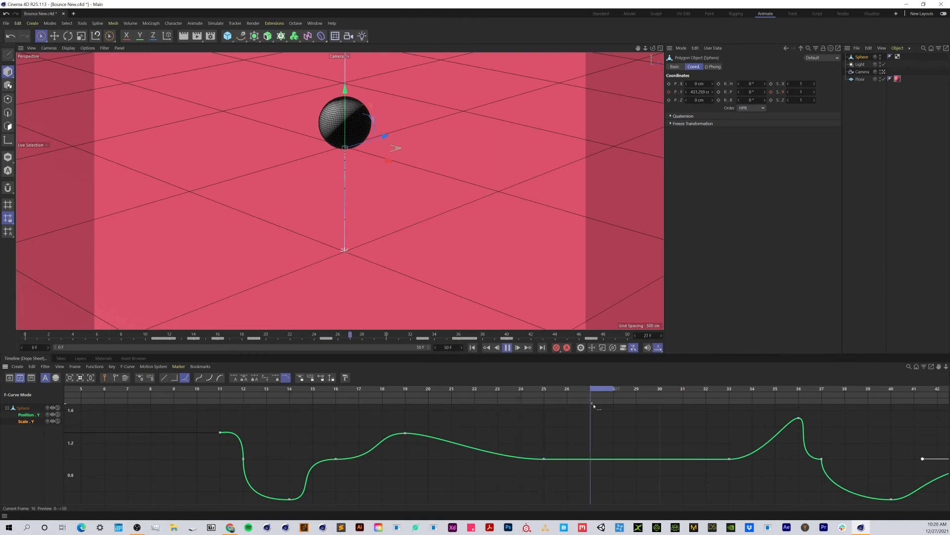
drag(744, 417, 545, 470)
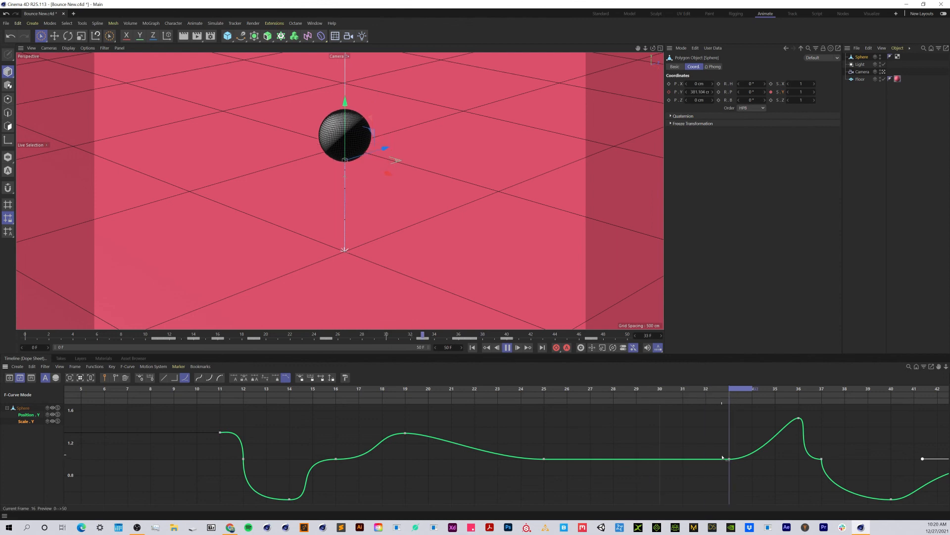
drag(723, 458, 540, 482)
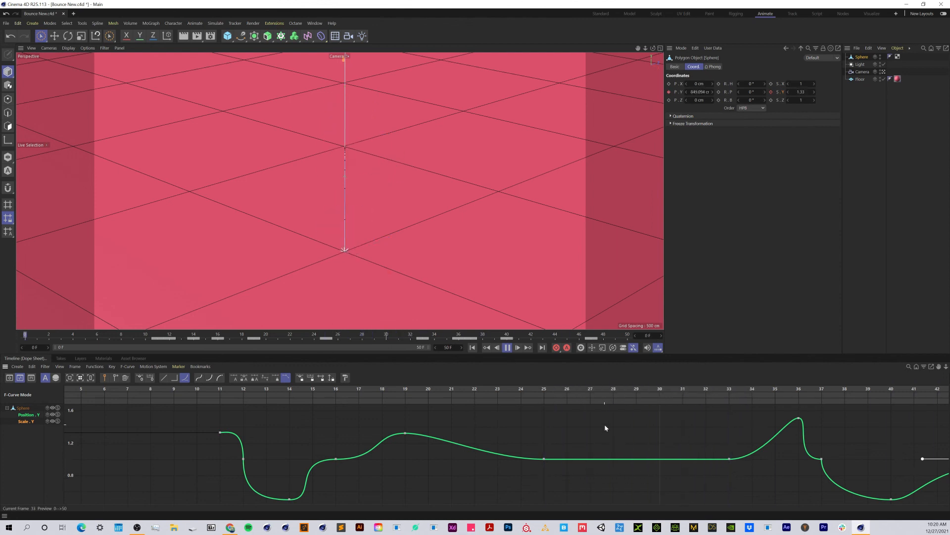
click(544, 459)
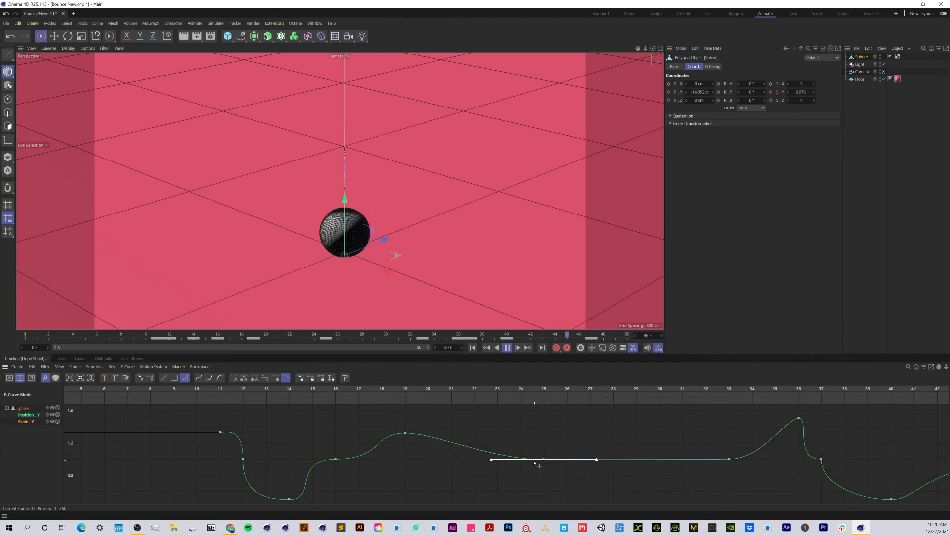
click(503, 463)
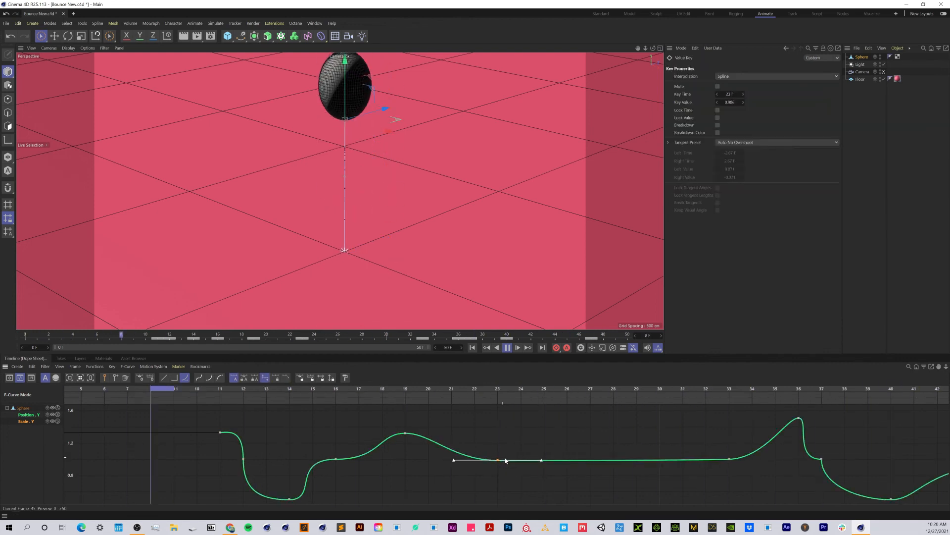
key(Delete)
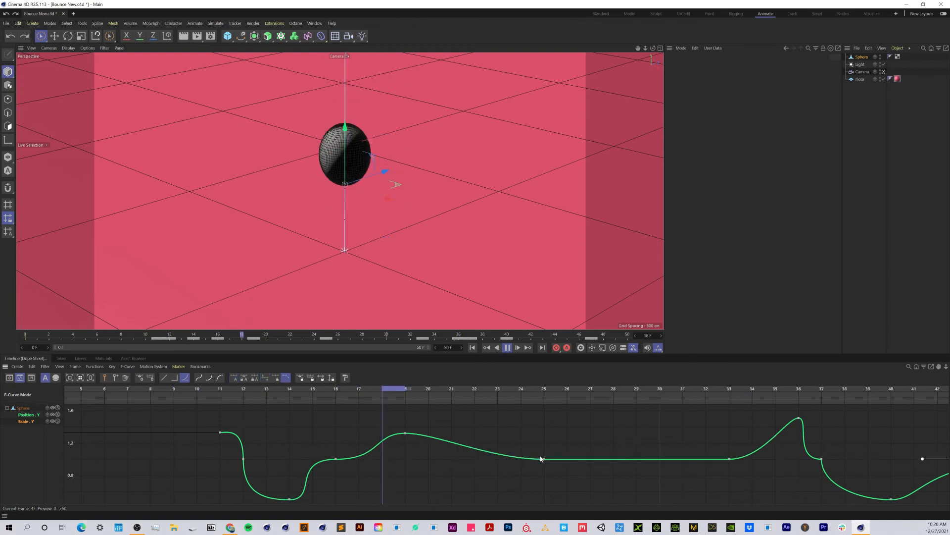
- Lengthen the tangents of the Scale Y key at frame 25 to about 4.32 frames on each side
click(544, 459)
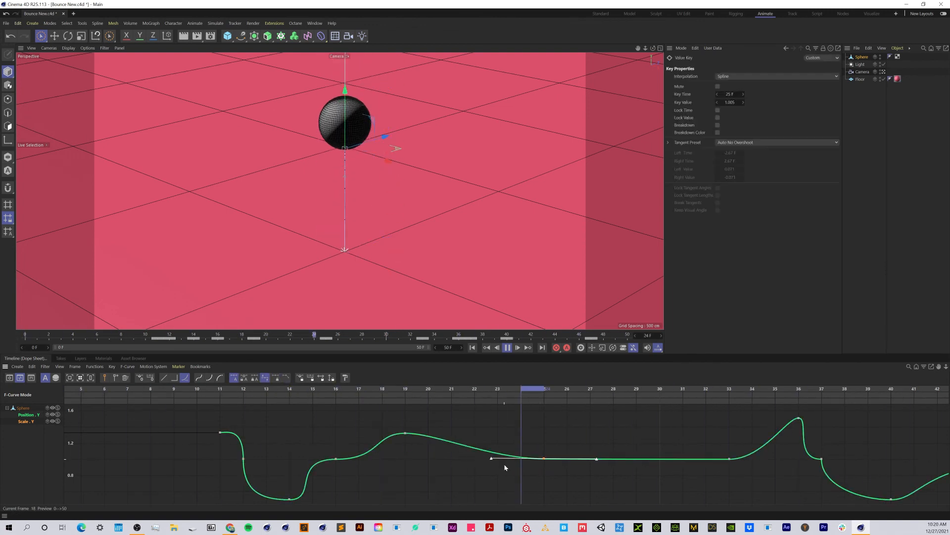
drag(481, 459, 453, 459)
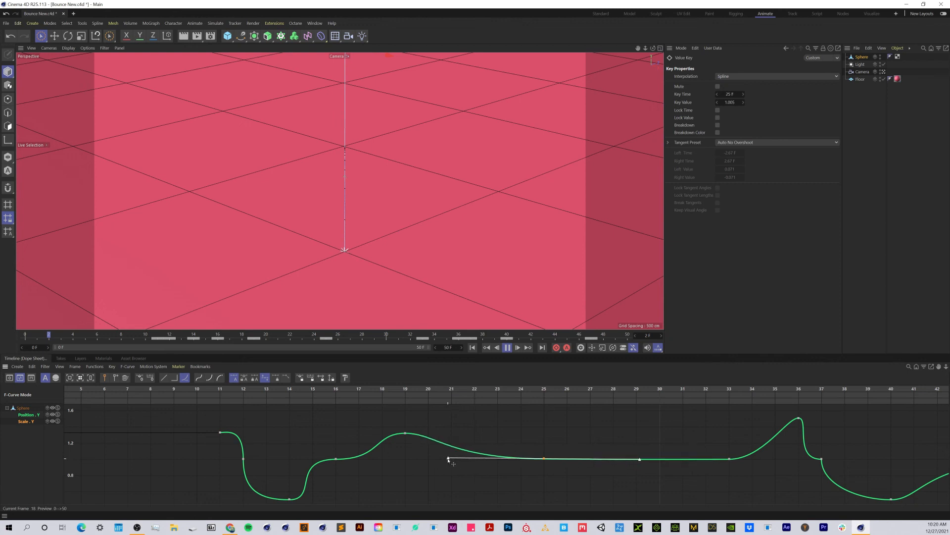
drag(444, 460, 444, 459)
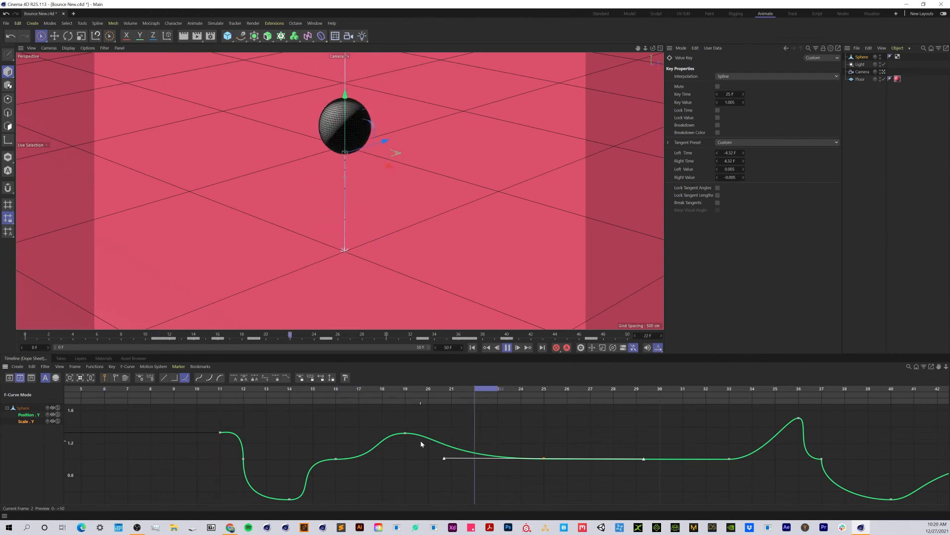
- Break the tangents of the frame 19 Scale Y key and shape them nearly flat, about 1.29 frames before and 1.59 frames after it
click(405, 433)
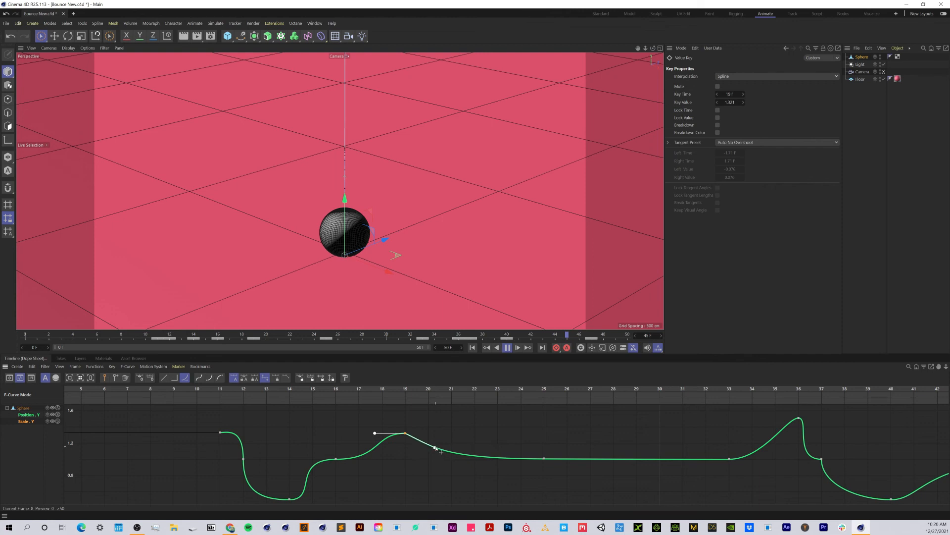
drag(436, 448, 435, 448)
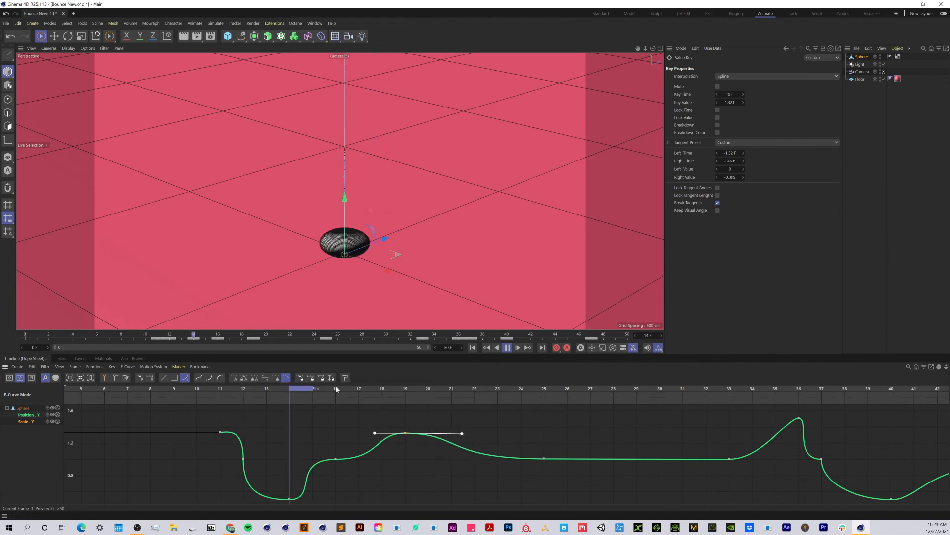
drag(375, 433, 386, 450)
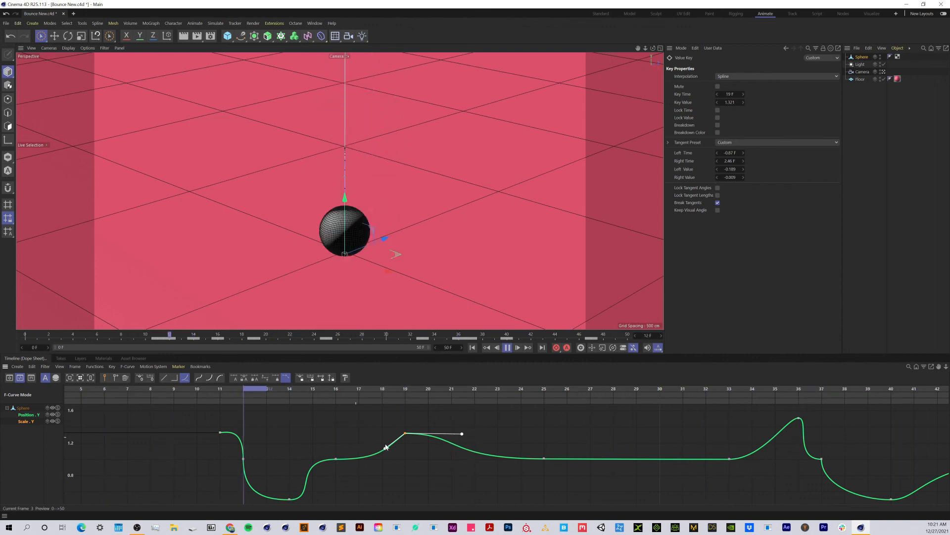
drag(385, 448, 361, 433)
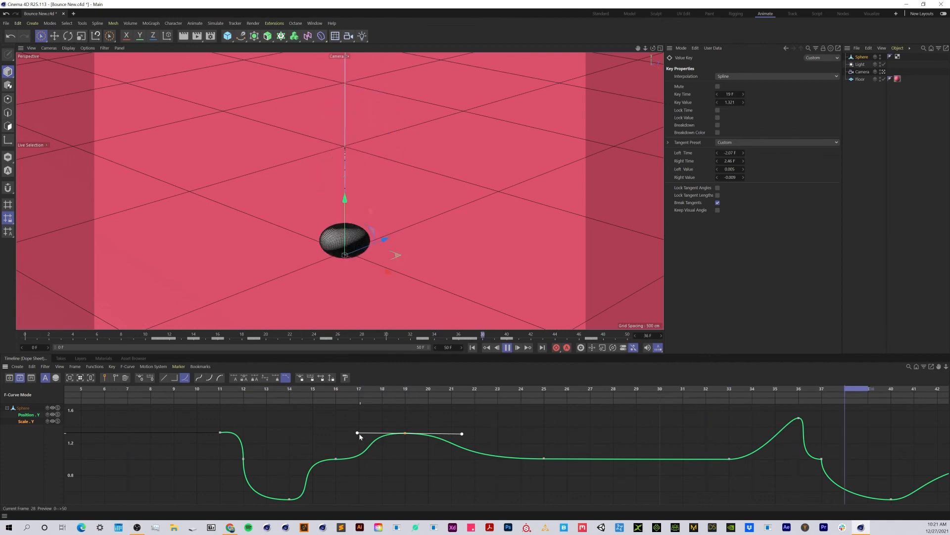
drag(360, 434, 376, 434)
drag(462, 434, 443, 434)
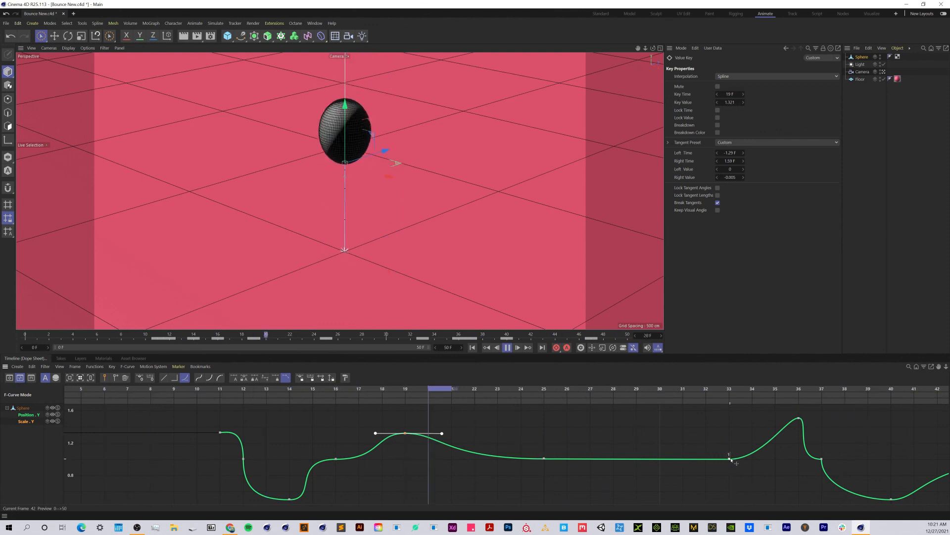
- Move the Scale Y key at frame 33 to frame 31 and set the frame 36 key's incoming tangent flat, about 0.99 frames long
drag(732, 459, 687, 466)
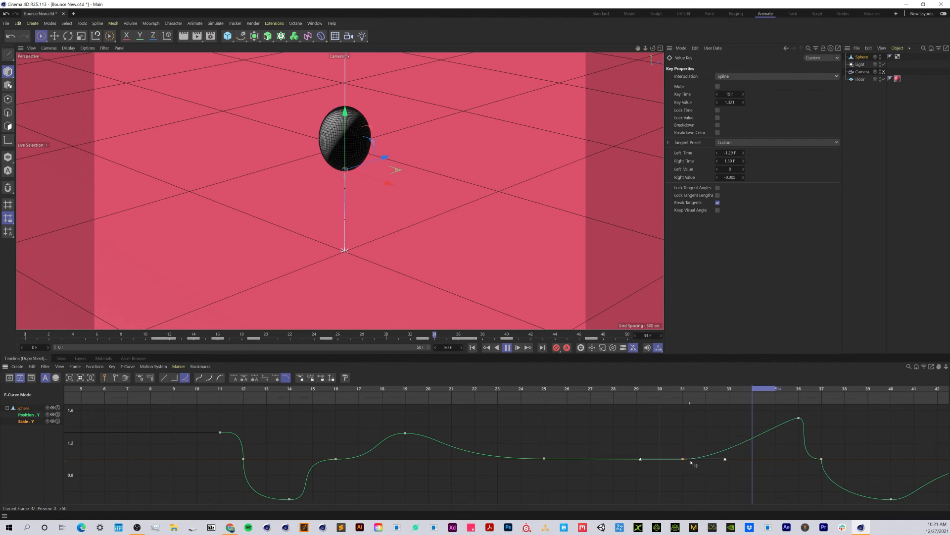
drag(692, 461, 691, 460)
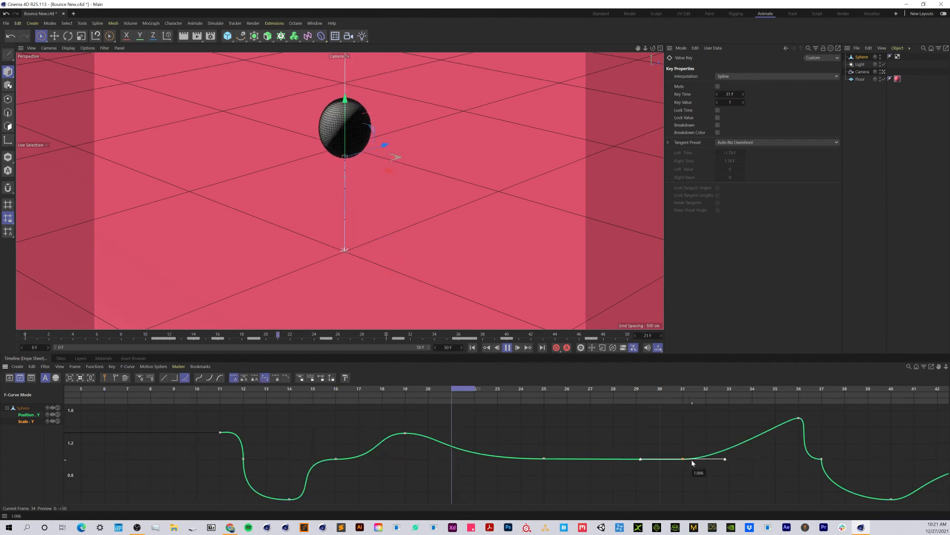
click(800, 419)
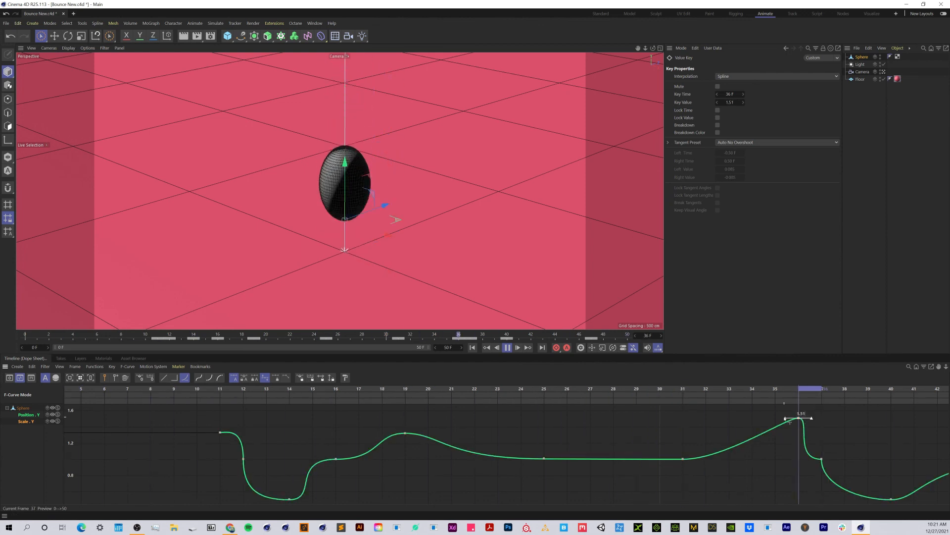
drag(789, 421, 780, 434)
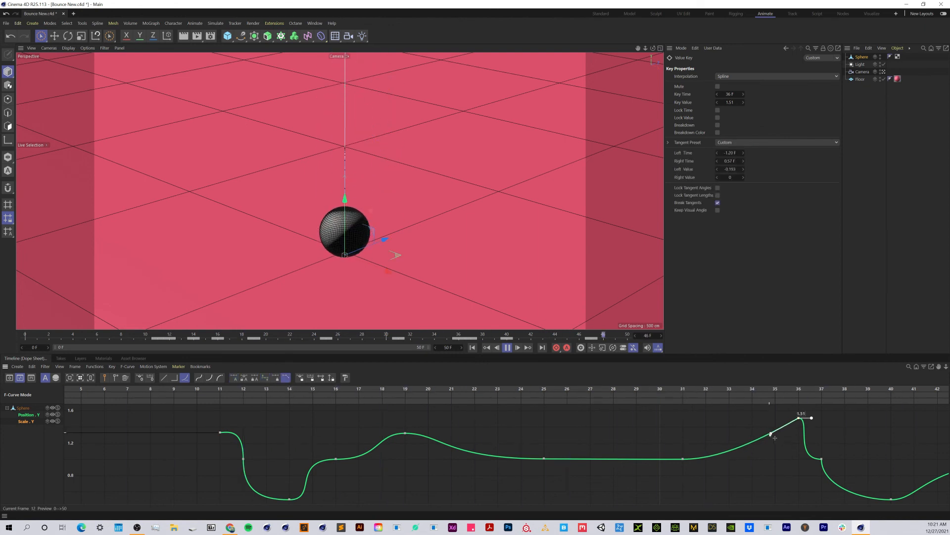
drag(774, 437, 758, 423)
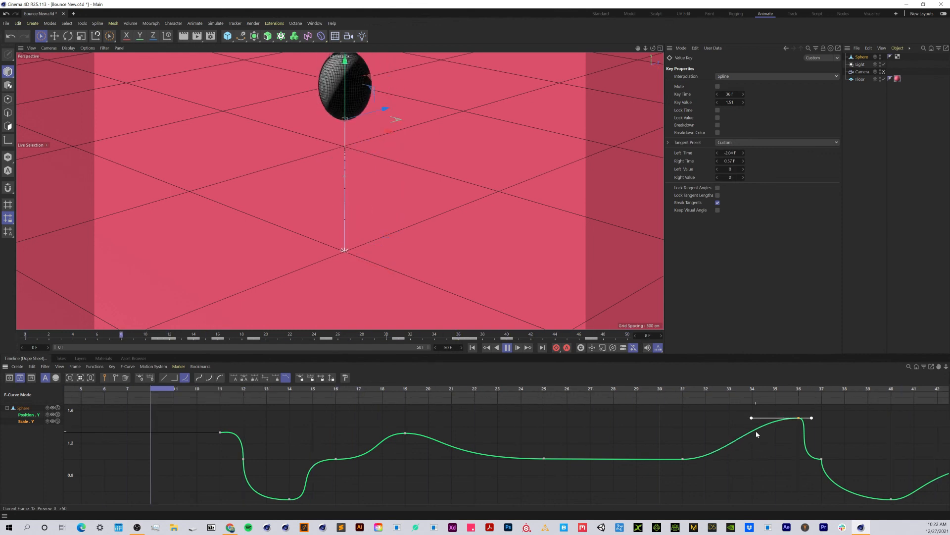
drag(753, 418, 778, 418)
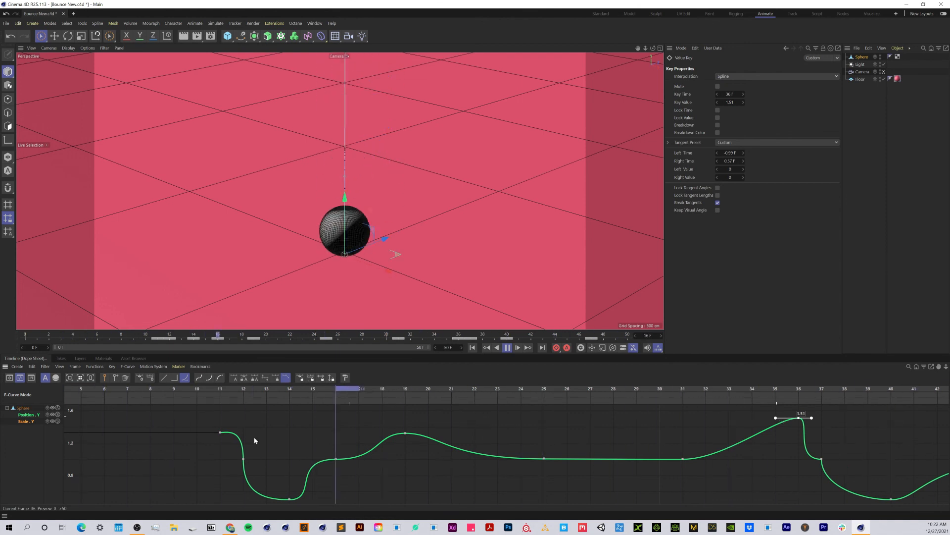
- Stop the playback, go to frame 13 and apply the purple Mat material to the sphere
click(103, 358)
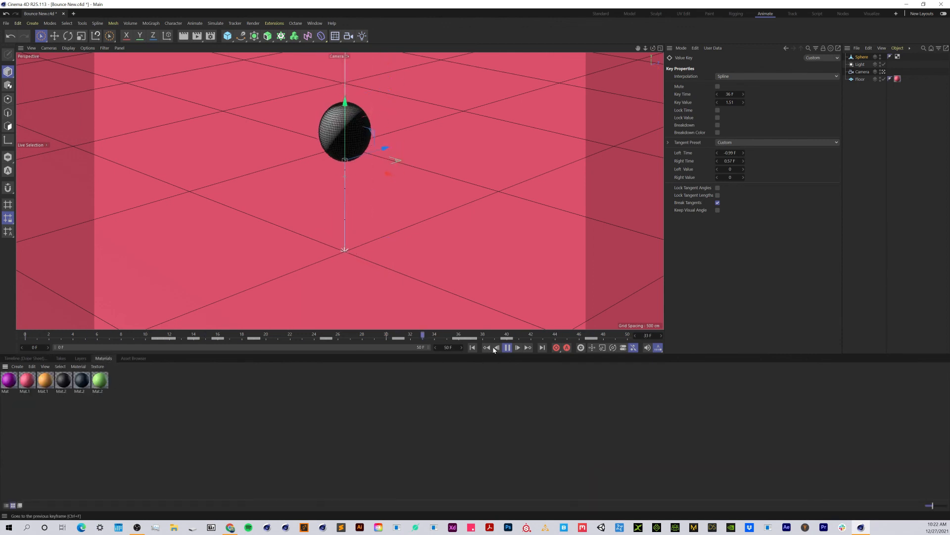
click(507, 349)
click(473, 348)
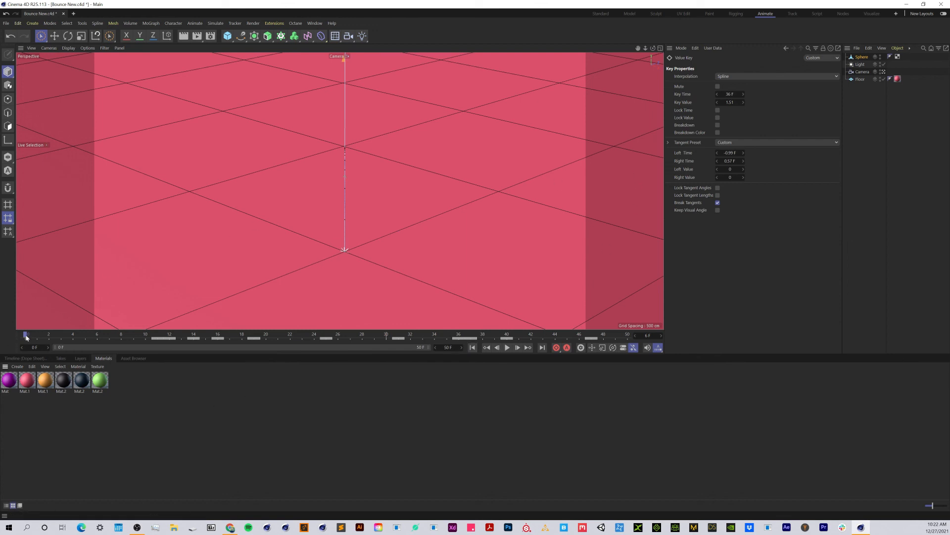
drag(30, 336, 182, 338)
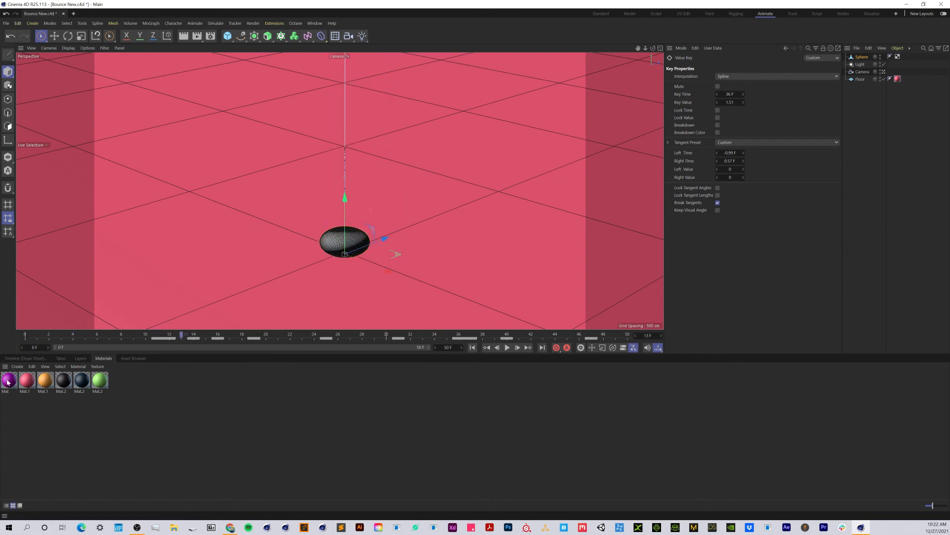
drag(272, 289, 344, 243)
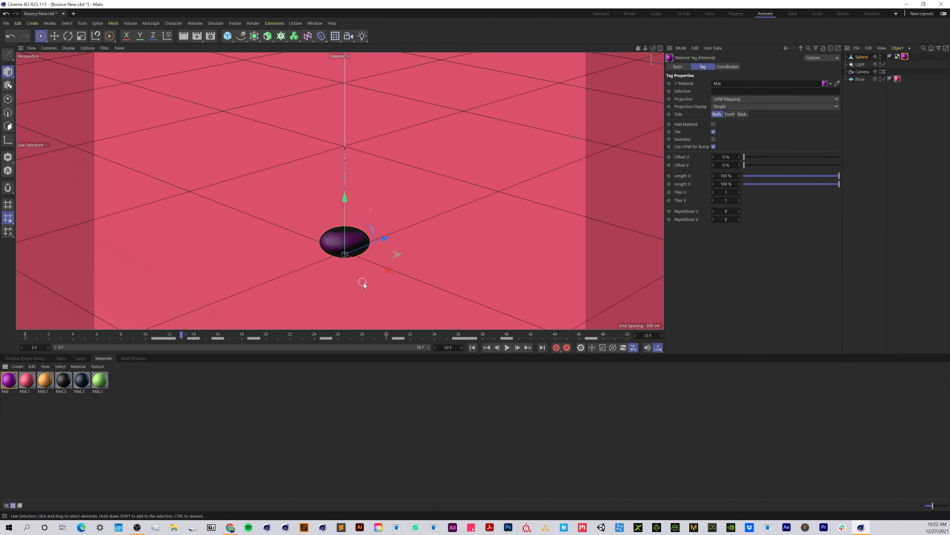
- Return to the animation's start and name the render's save file "Bouncing Ba" in the render settings
click(472, 347)
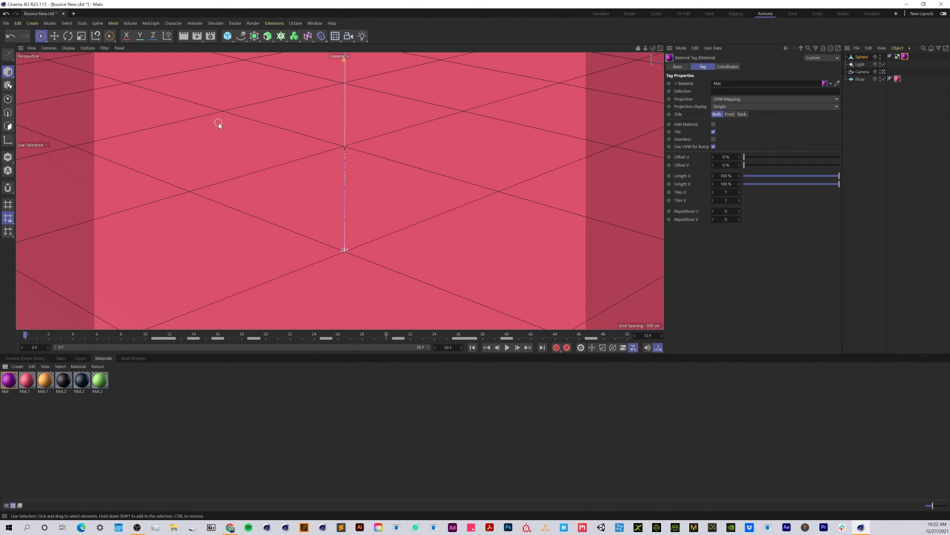
click(210, 36)
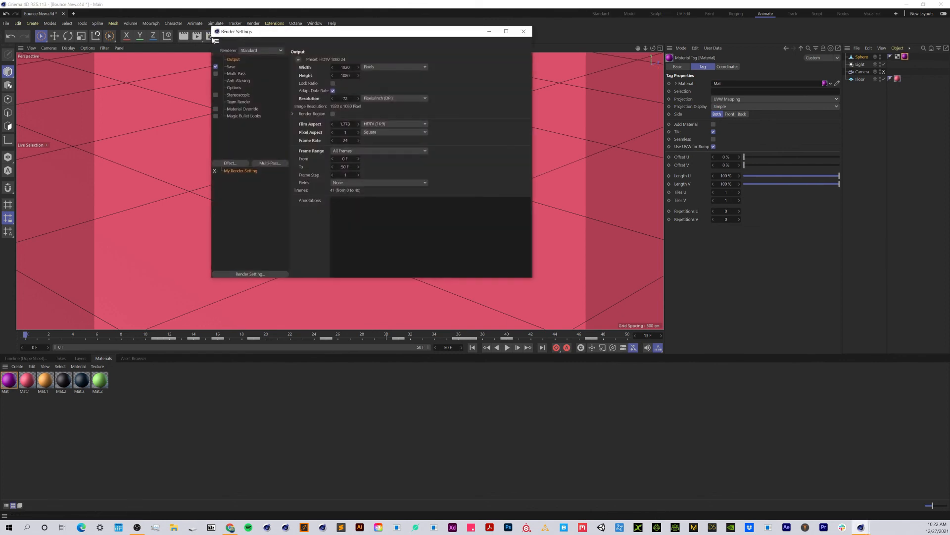
click(231, 67)
click(299, 75)
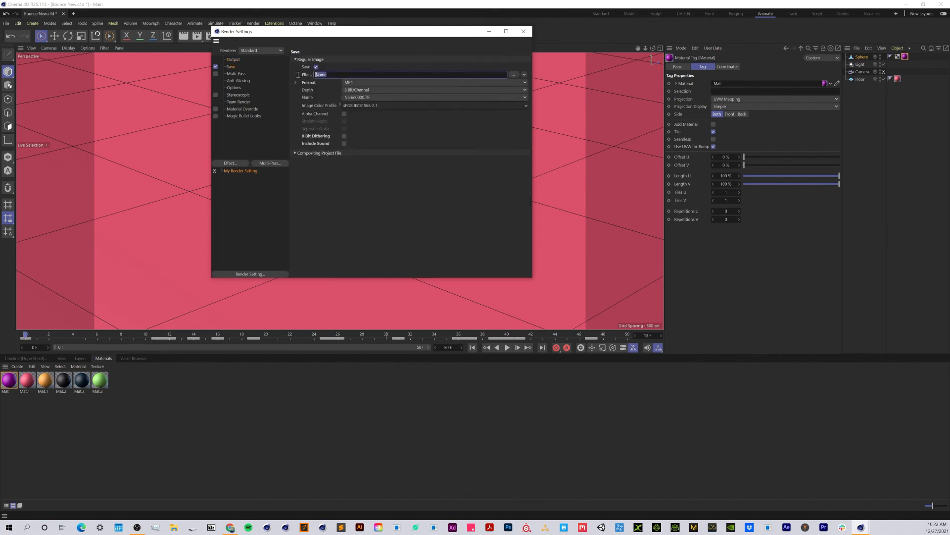
text(Bouncing Ball)
click(523, 31)
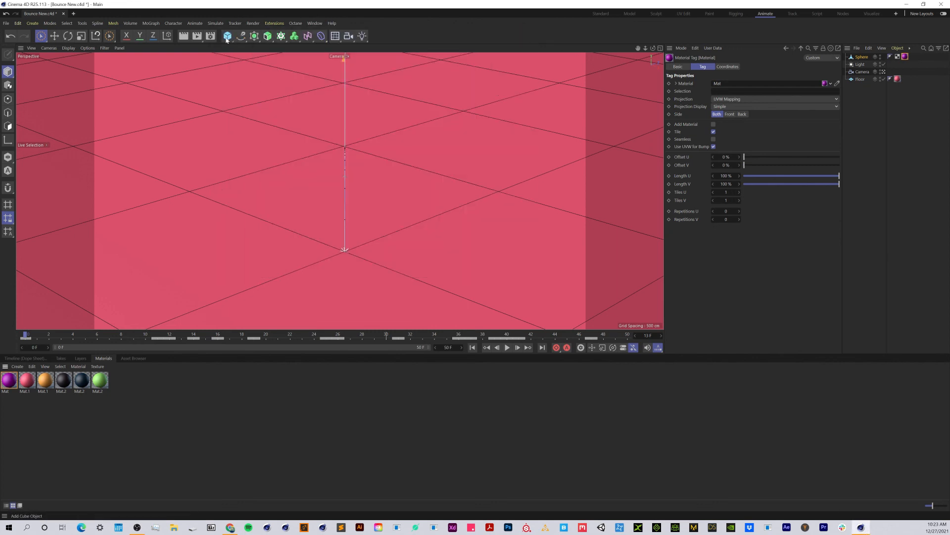